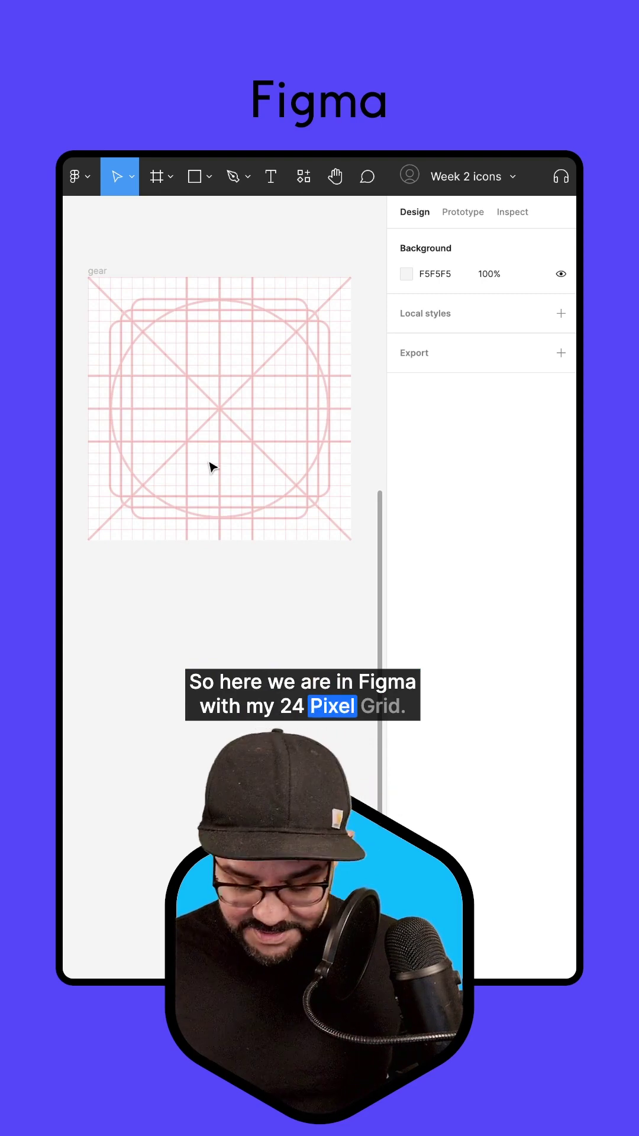
Step: Draw a 14×14 circle out from the centre of the 24-px gear grid
{"action": "key", "text": "o"}
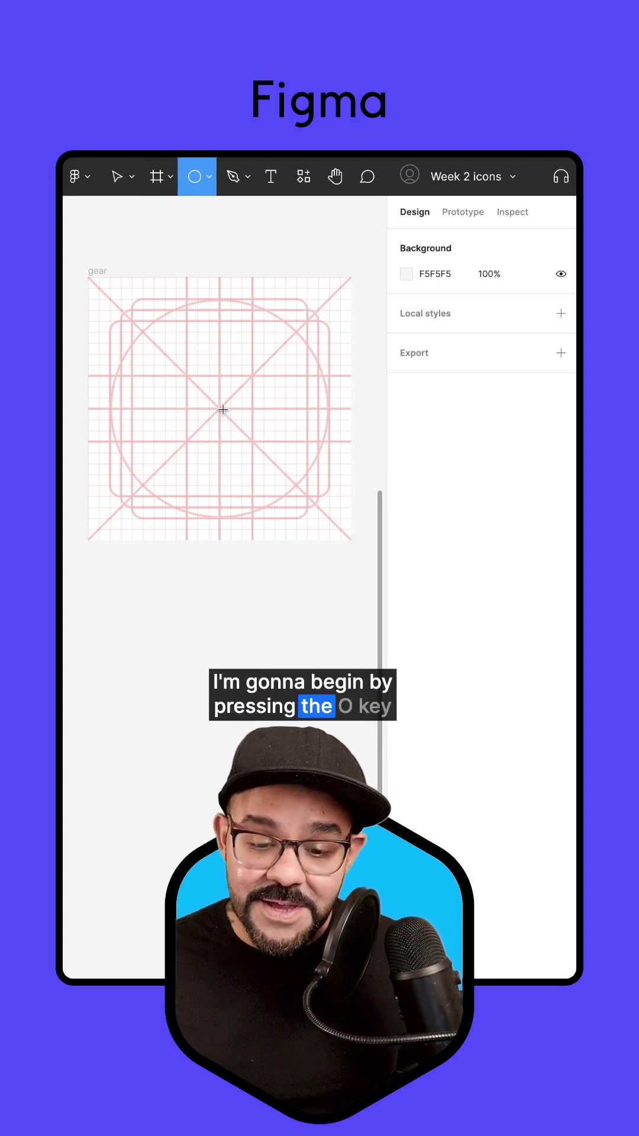
{"action": "left_click_drag", "start_coordinate": [218, 407], "coordinate": [243, 448]}
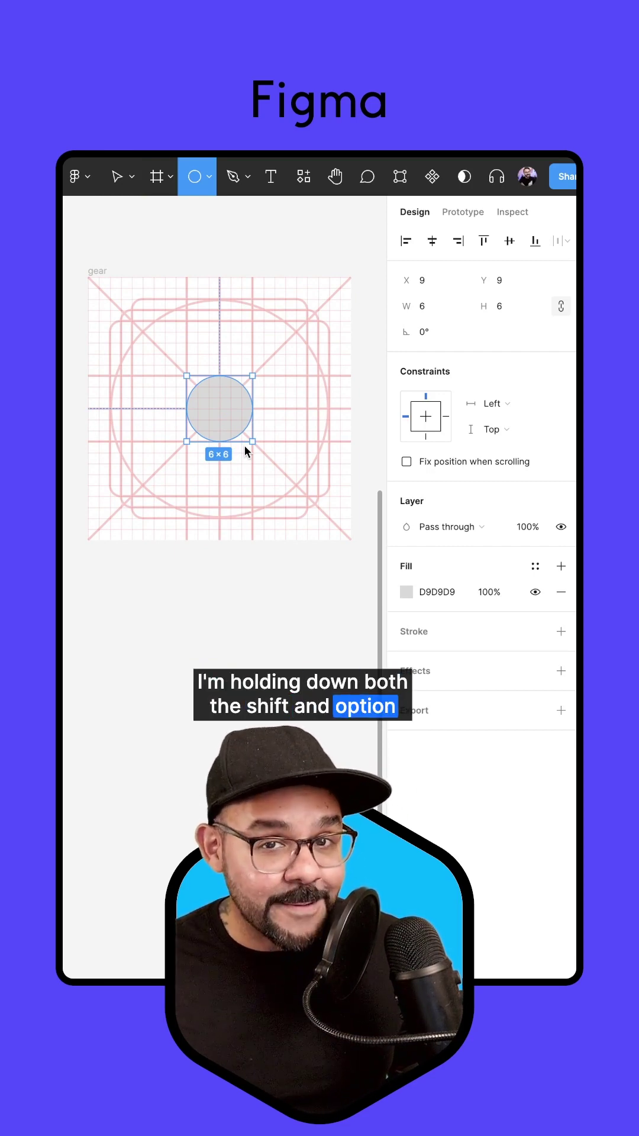
{"action": "left_click_drag", "start_coordinate": [244, 445], "coordinate": [272, 489]}
{"action": "left_click", "coordinate": [317, 353]}
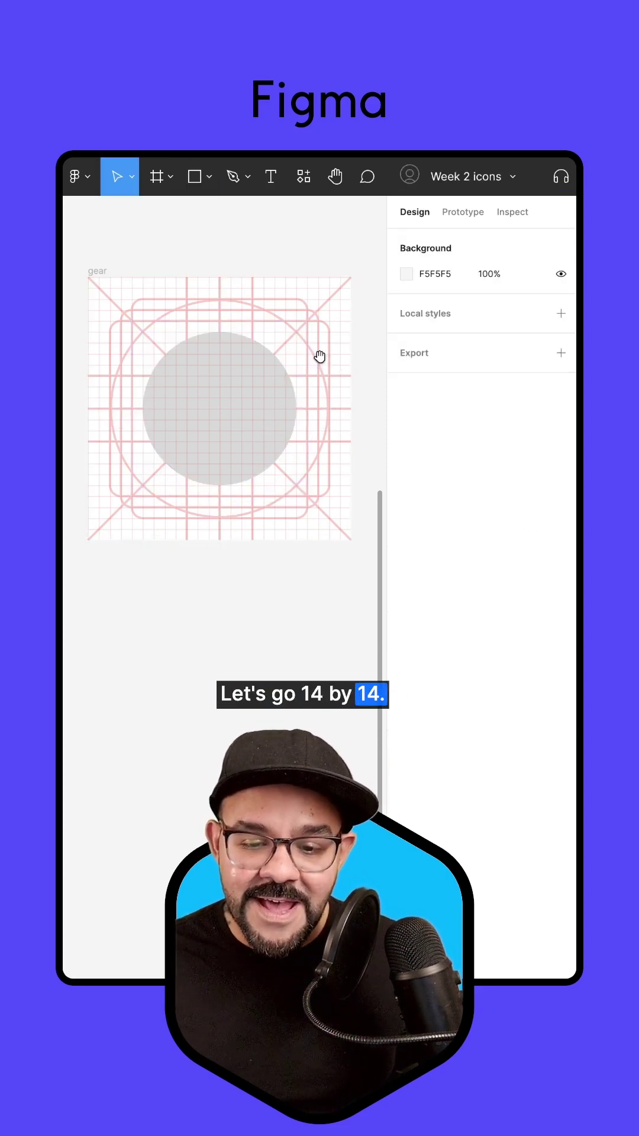
Step: Draw a 4×6 tooth rectangle at the frame's top centre and make it a component
{"action": "scroll", "coordinate": [312, 376], "scroll_direction": "up", "scroll_amount": 3}
{"action": "key", "text": "r"}
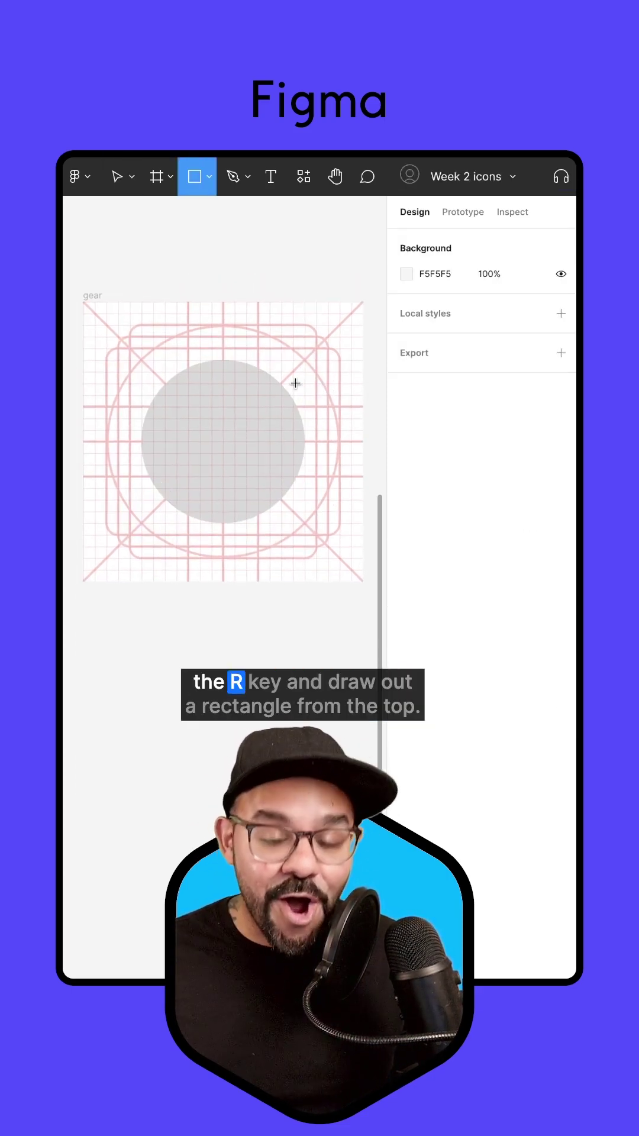
{"action": "mouse_move", "coordinate": [201, 324]}
{"action": "left_mouse_down"}
{"action": "mouse_move", "coordinate": [214, 368]}
{"action": "mouse_move", "coordinate": [246, 382]}
{"action": "mouse_move", "coordinate": [247, 401]}
{"action": "left_mouse_up"}
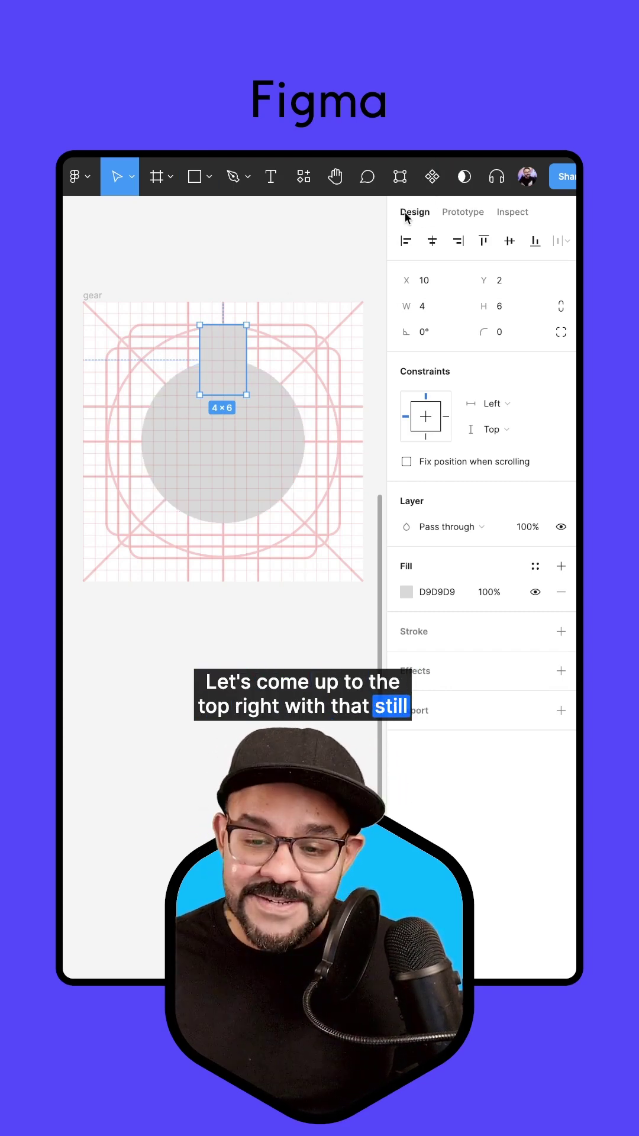
{"action": "left_click", "coordinate": [433, 177]}
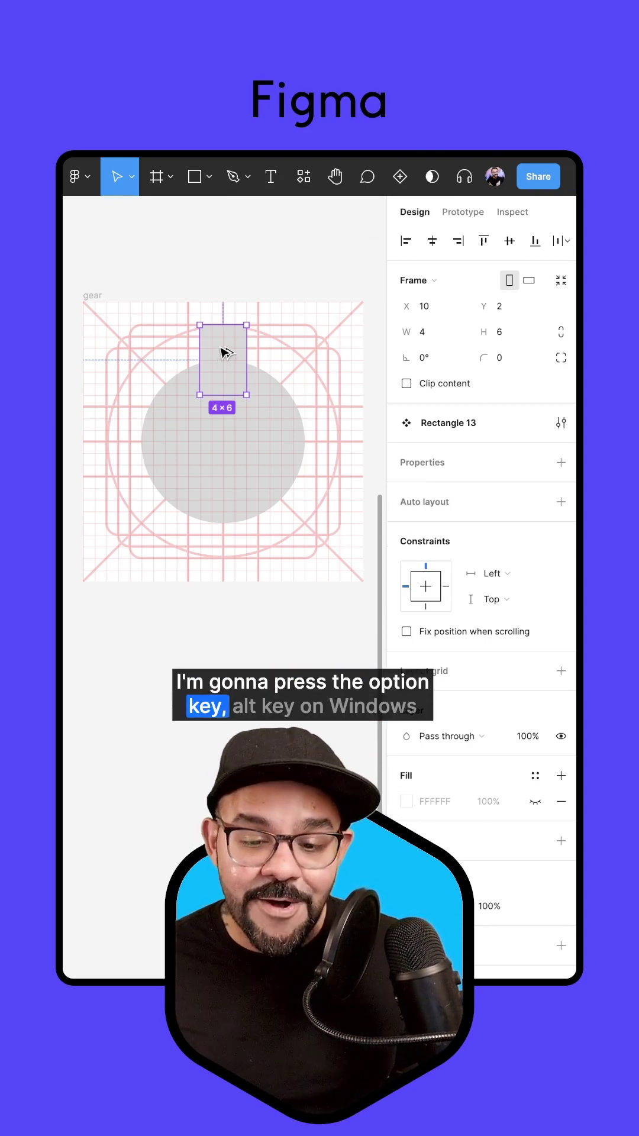
Step: Duplicate the tooth to the circle's bottom and rotate both teeth 45°
{"action": "left_click_drag", "start_coordinate": [225, 355], "coordinate": [218, 538]}
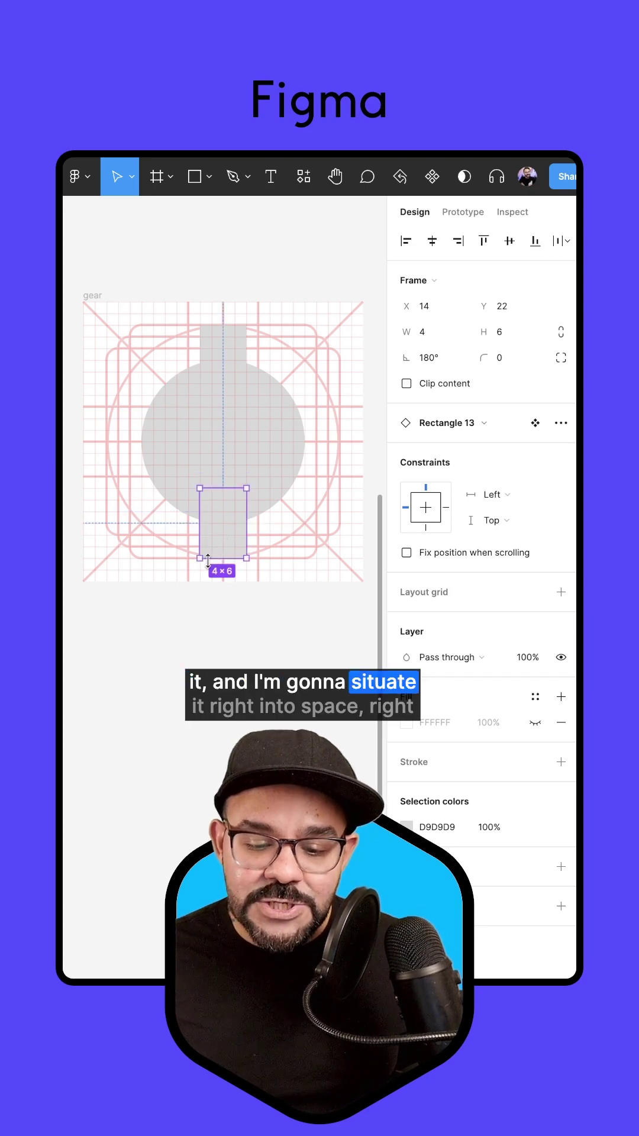
{"action": "left_click", "coordinate": [225, 354], "text": "shift"}
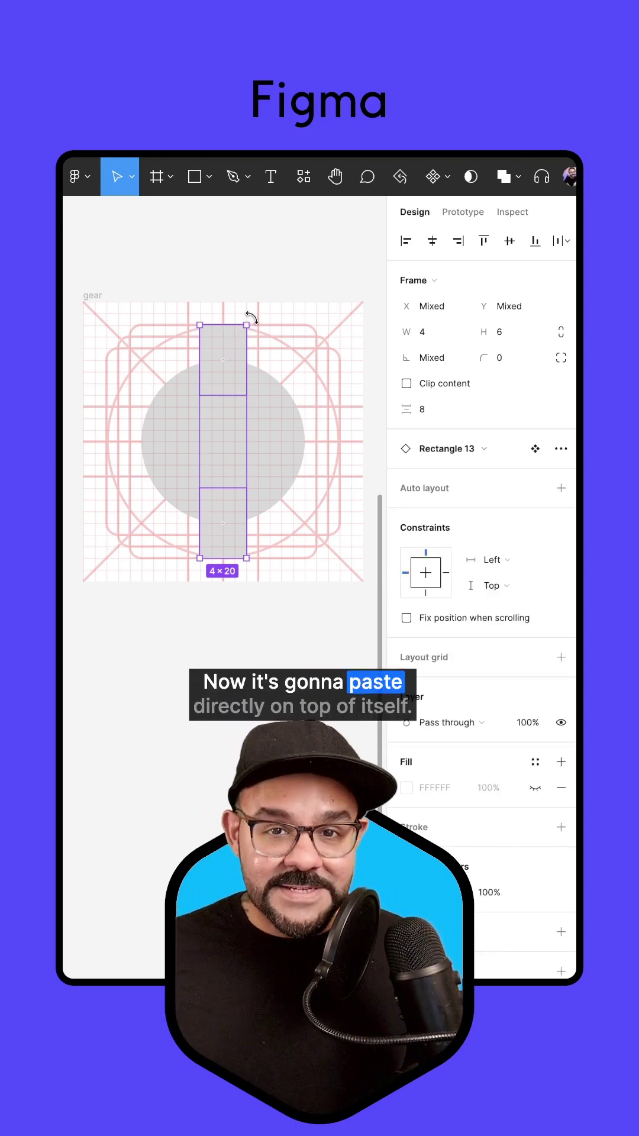
{"action": "left_click_drag", "start_coordinate": [251, 318], "coordinate": [319, 392]}
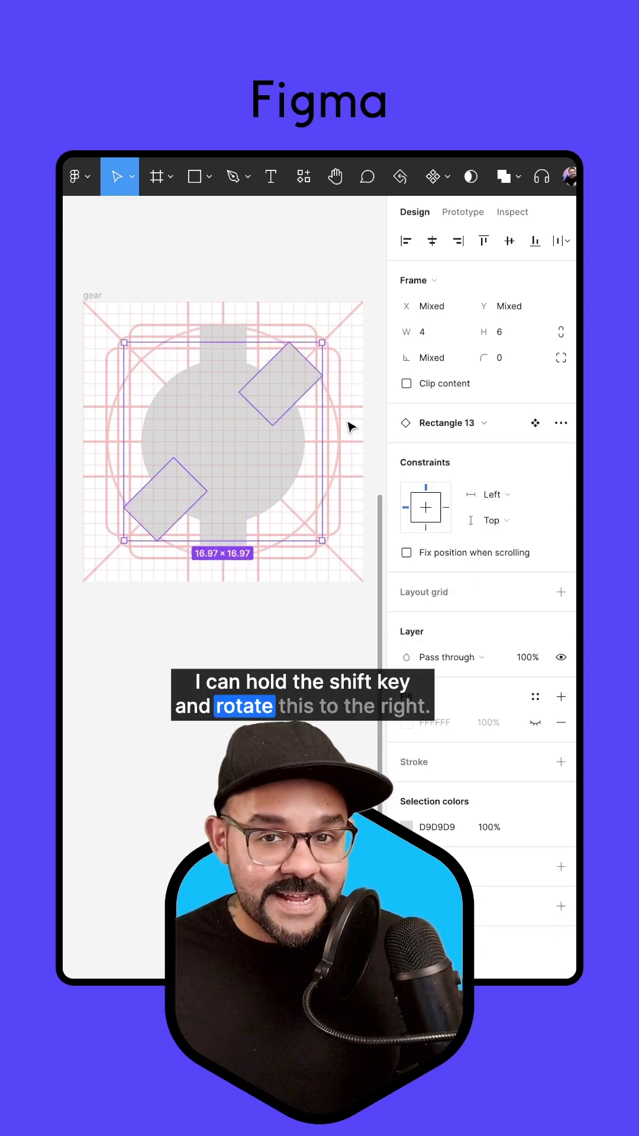
Step: Paste two more tooth pairs, rotating one to 90° and the other to the opposite 45° diagonal
{"action": "key", "text": "ctrl+v"}
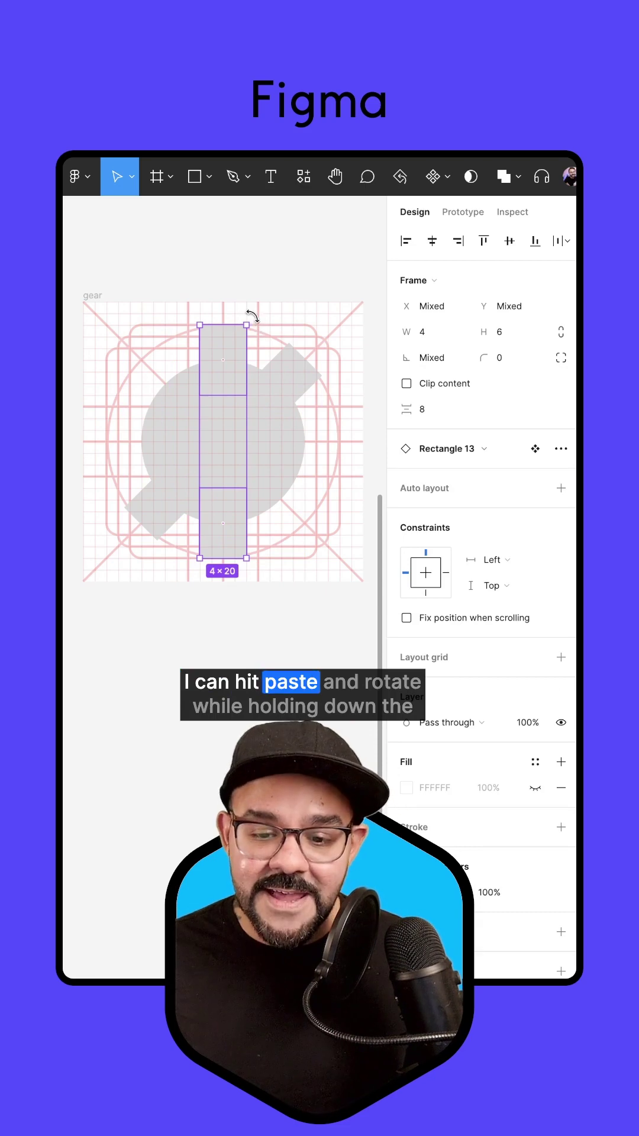
{"action": "left_click_drag", "start_coordinate": [252, 316], "coordinate": [326, 468]}
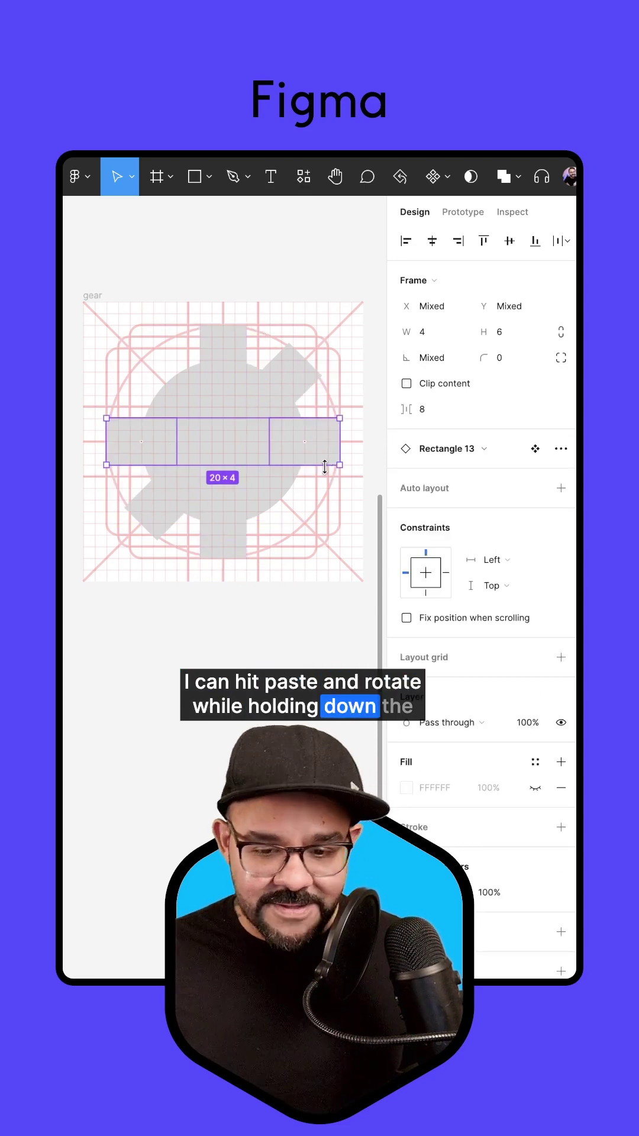
{"action": "key", "text": "ctrl+v"}
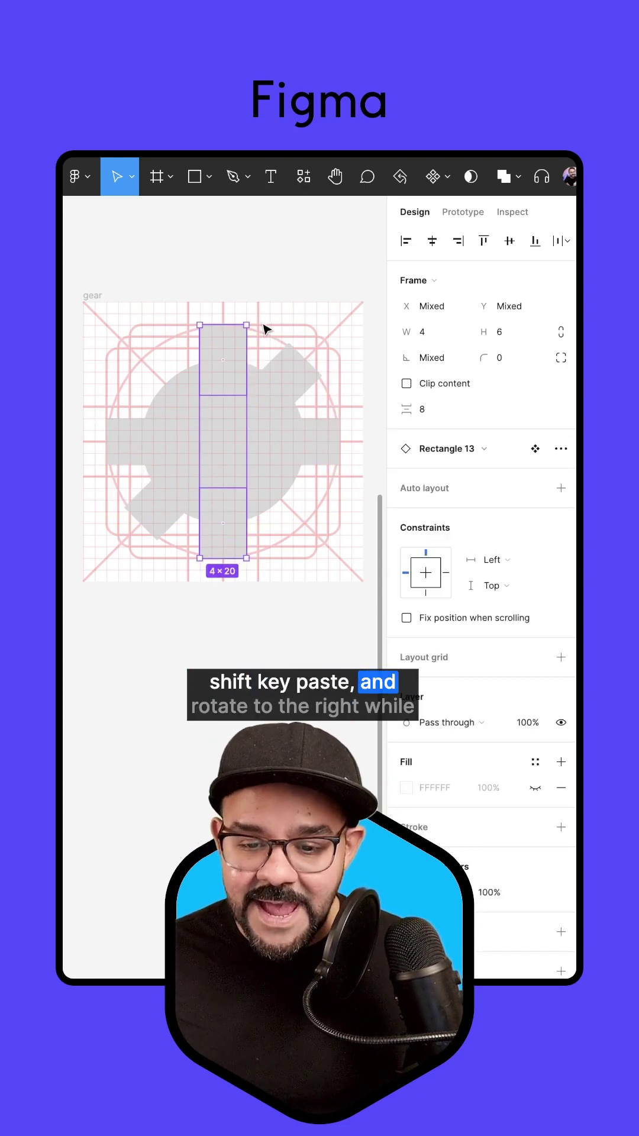
{"action": "left_click_drag", "start_coordinate": [253, 320], "coordinate": [285, 551]}
{"action": "left_click", "coordinate": [275, 624]}
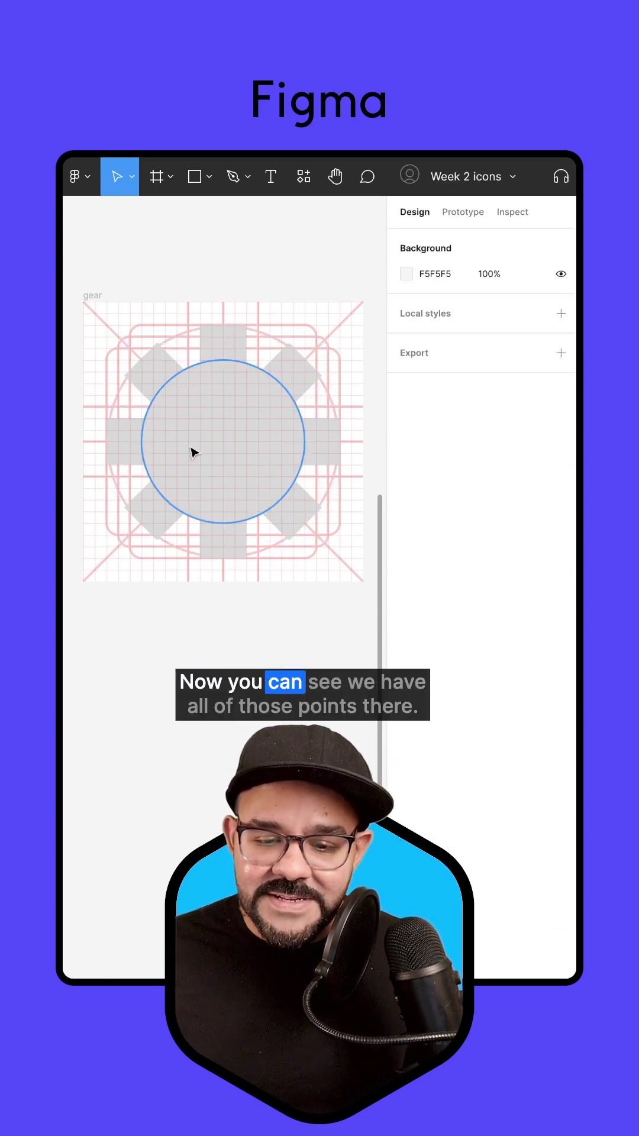
Step: Change the gear's D9D9D9 selection colour to black 000000
{"action": "left_click", "coordinate": [91, 299]}
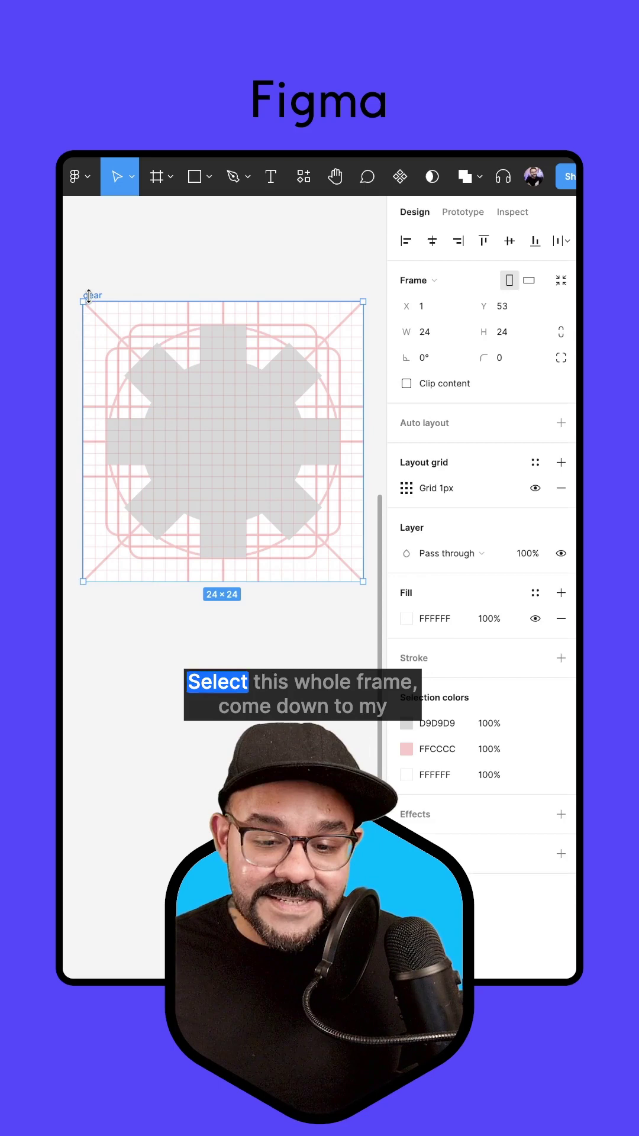
{"action": "left_click", "coordinate": [412, 724]}
{"action": "left_click_drag", "start_coordinate": [249, 734], "coordinate": [178, 1010]}
{"action": "left_click", "coordinate": [369, 566]}
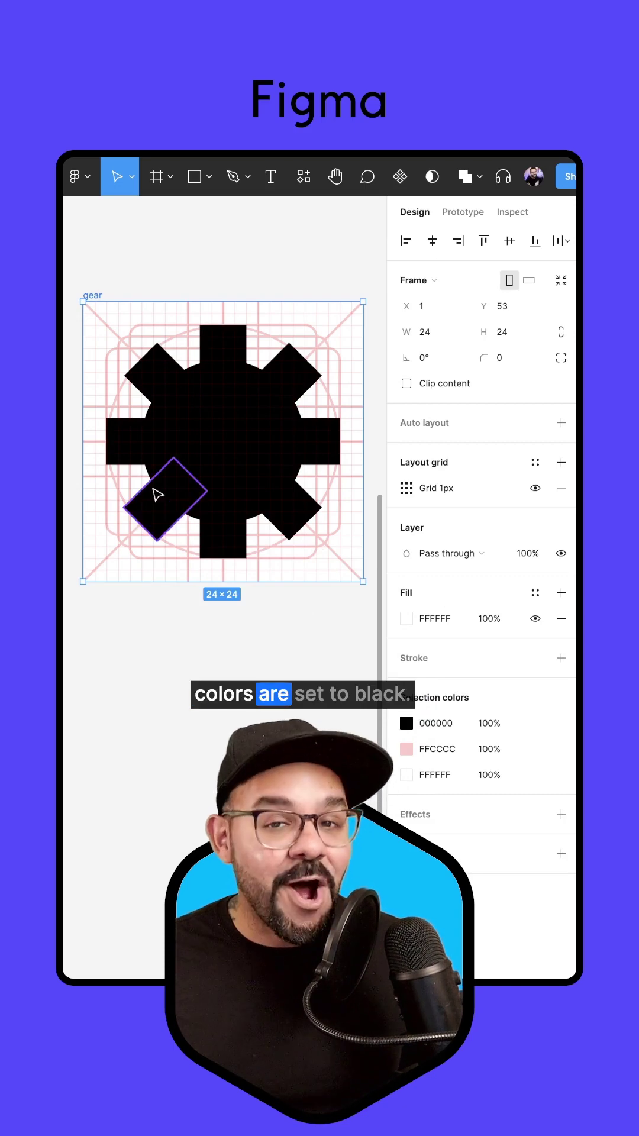
{"action": "left_click", "coordinate": [219, 357]}
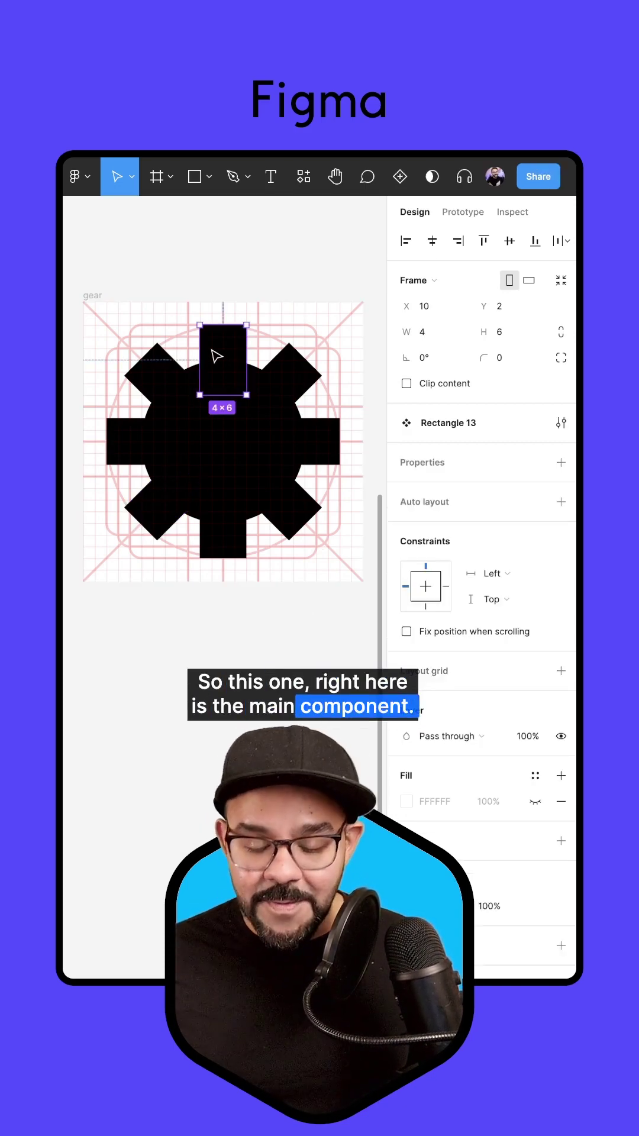
Step: In the main tooth component, nudge the top tip points inward and adjust the base points to taper every tooth
{"action": "double_click", "coordinate": [224, 355]}
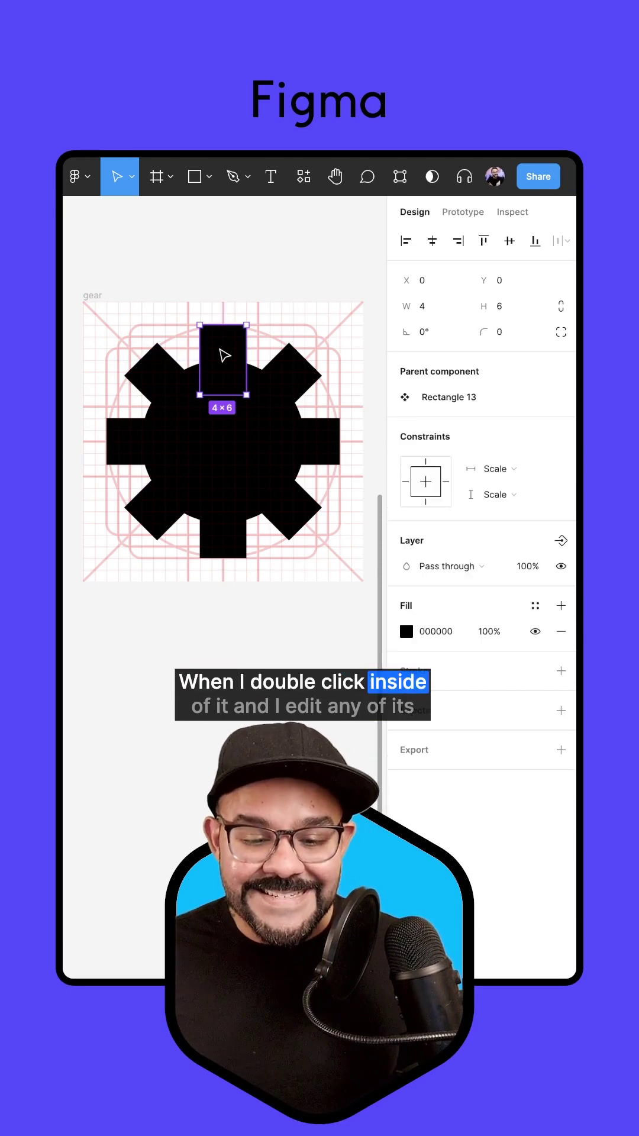
{"action": "double_click", "coordinate": [221, 348]}
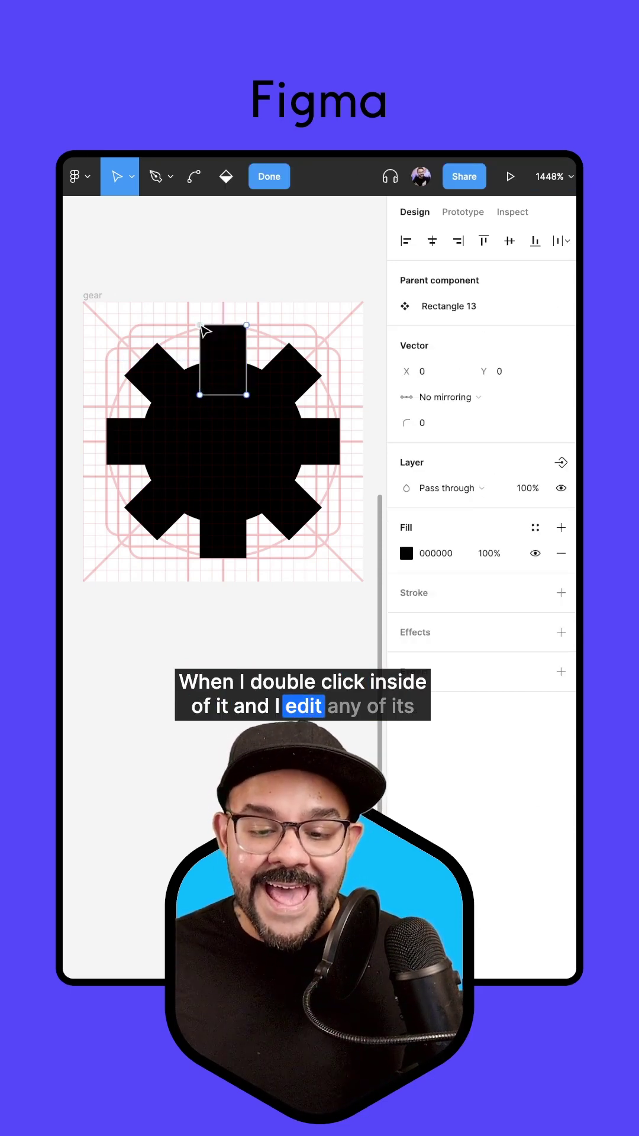
{"action": "key", "text": "Right"}
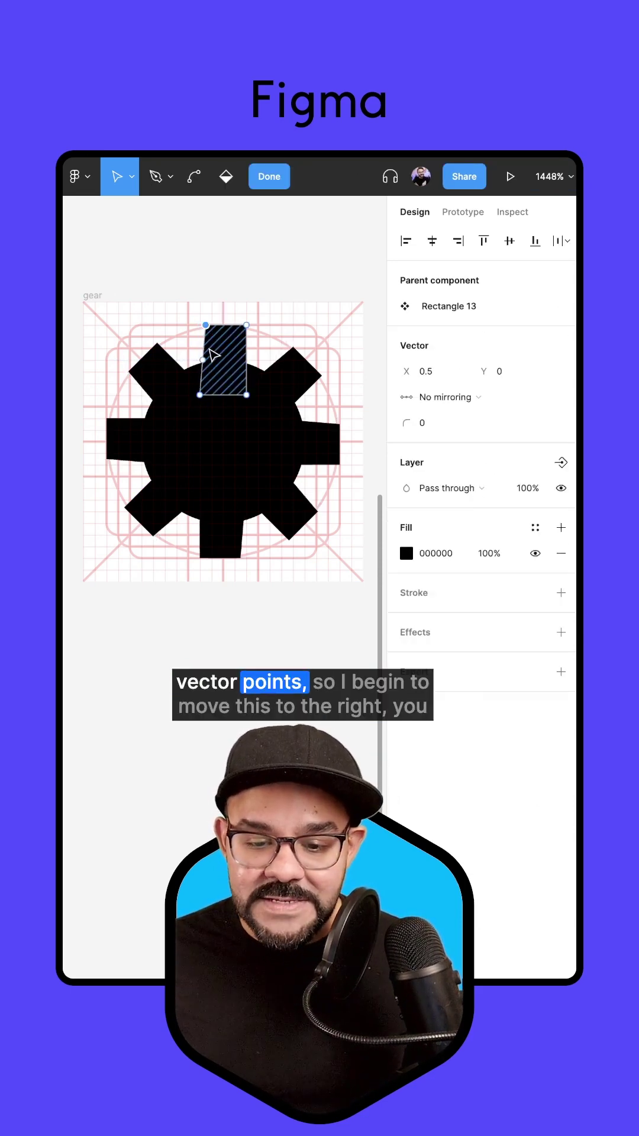
{"action": "left_click", "coordinate": [246, 325]}
{"action": "key", "text": "Left"}
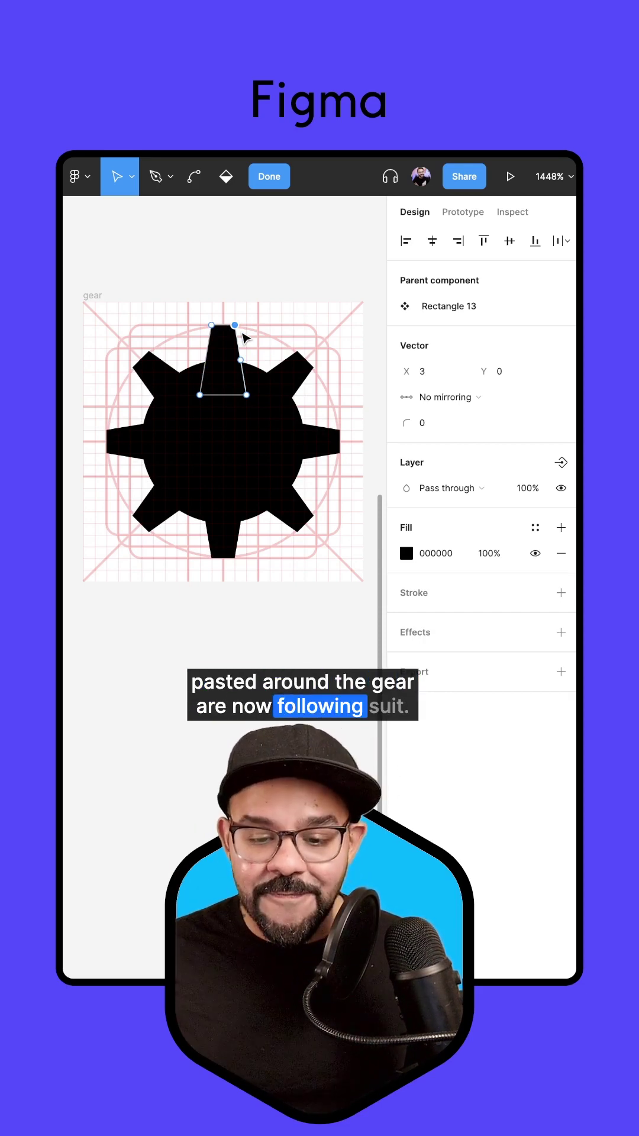
{"action": "left_click", "coordinate": [200, 394]}
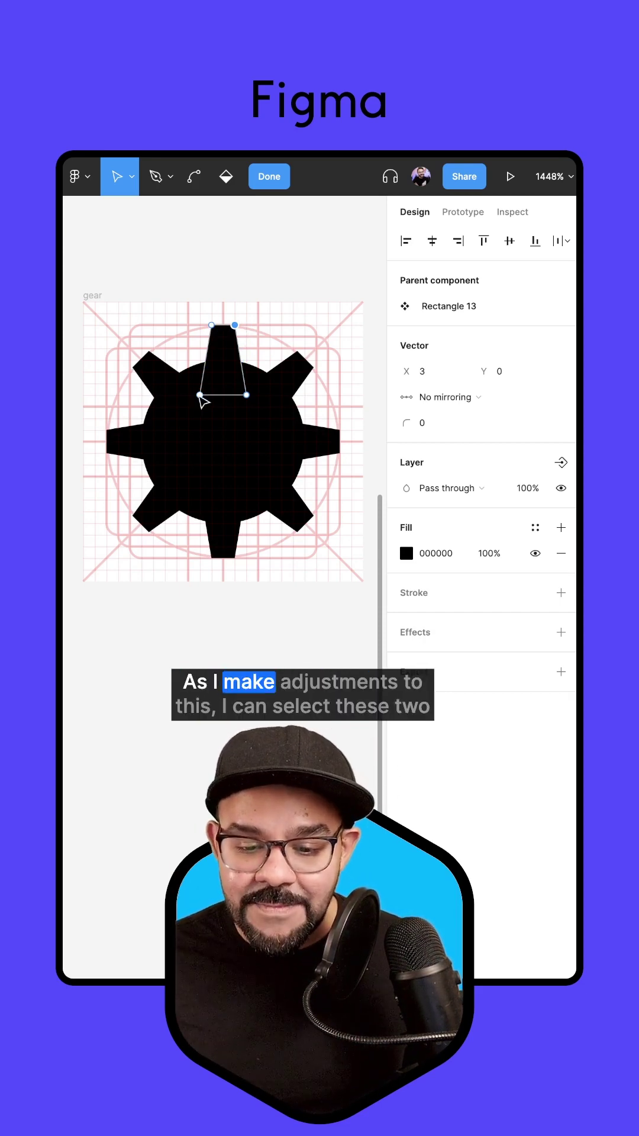
{"action": "left_click", "coordinate": [246, 395], "text": "shift"}
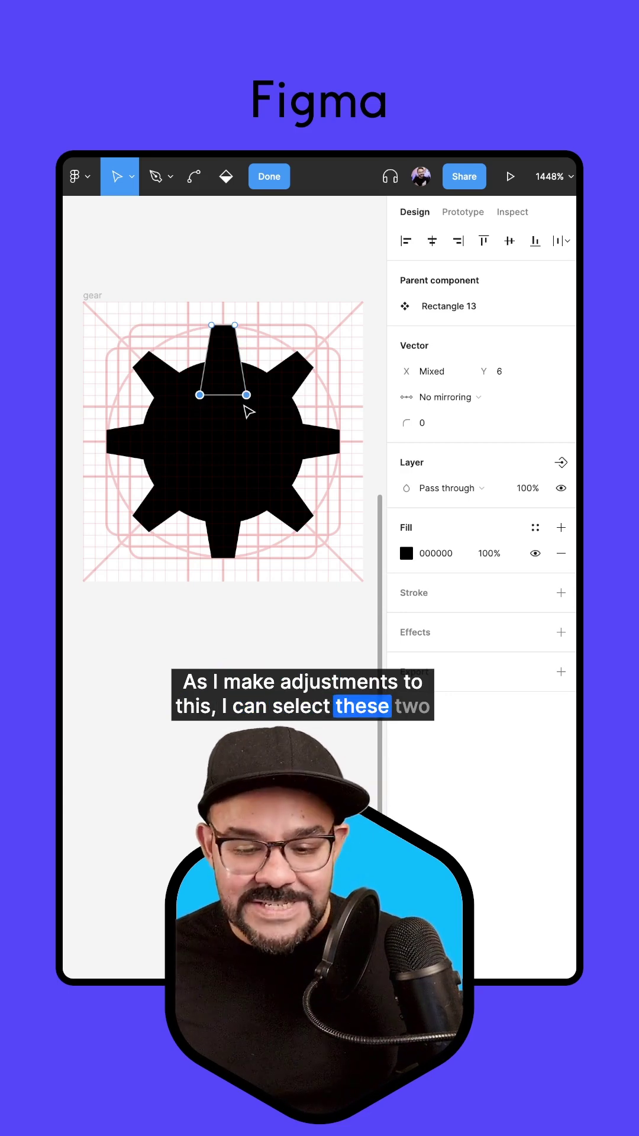
{"action": "key", "text": "Up"}
{"action": "key", "text": "Up"}
{"action": "key", "text": "Up"}
{"action": "key", "text": "Down"}
{"action": "key", "text": "Down"}
{"action": "key", "text": "Down"}
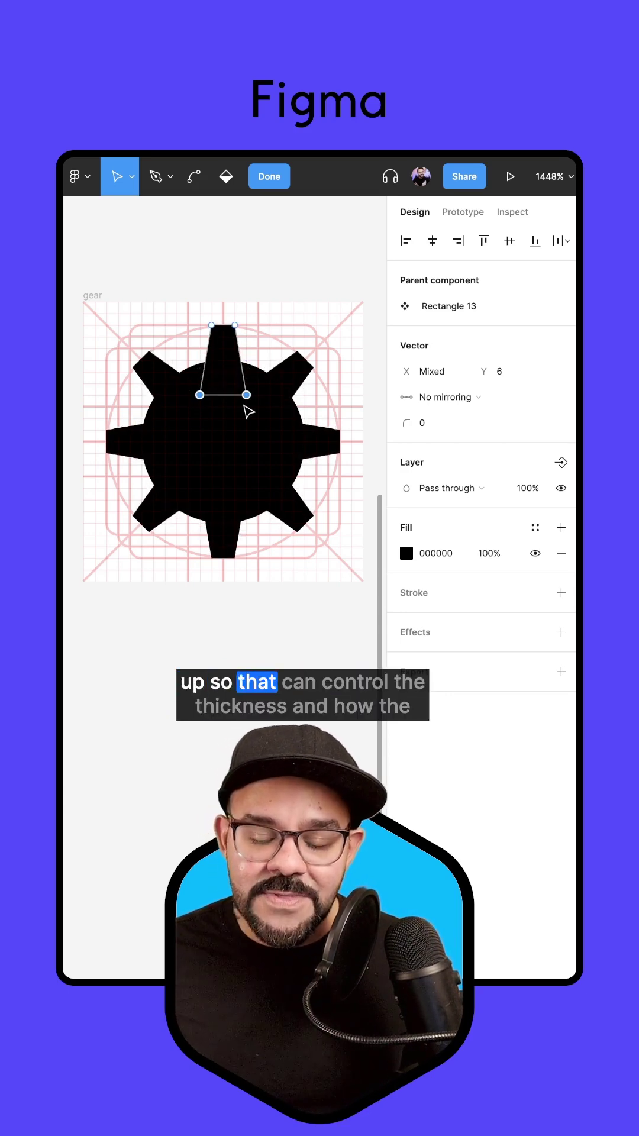
{"action": "key", "text": "Up"}
{"action": "key", "text": "Up"}
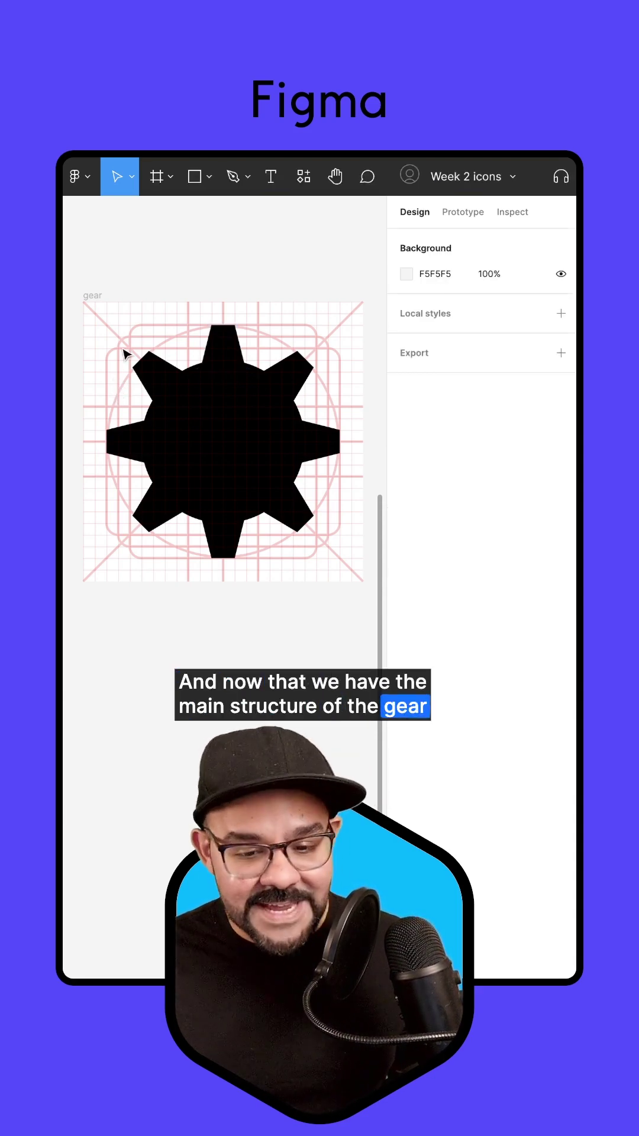
Step: Union the circle and all eight teeth into one 20×20 black gear shape
{"action": "left_click_drag", "start_coordinate": [99, 320], "coordinate": [337, 560]}
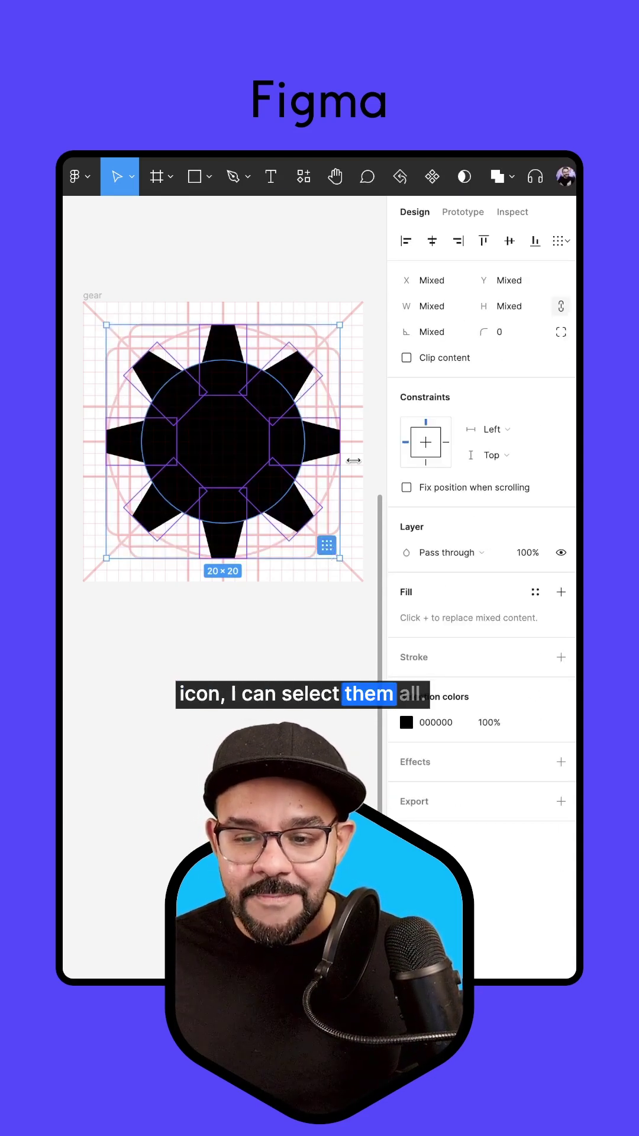
{"action": "left_click", "coordinate": [511, 185]}
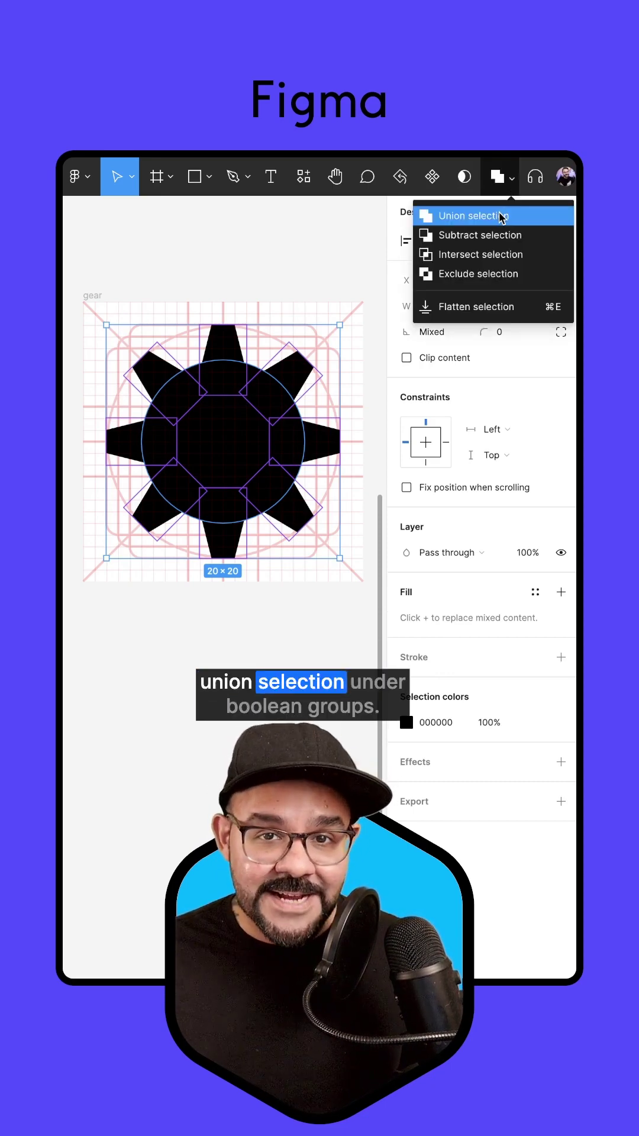
{"action": "left_click", "coordinate": [502, 217]}
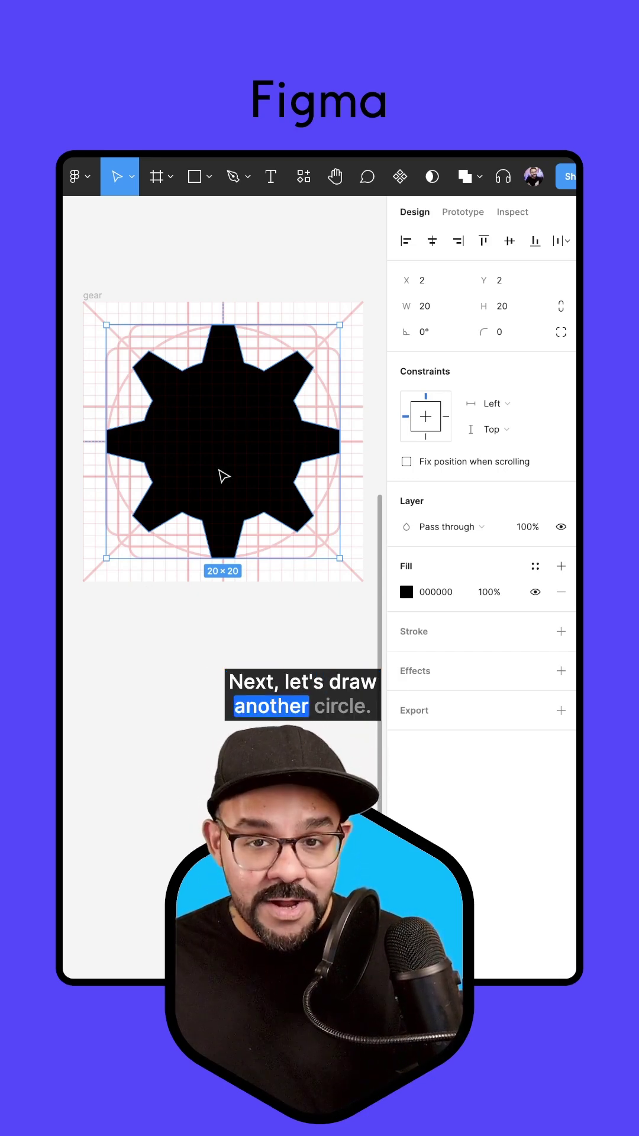
Step: Draw a 6×6 circle at the gear centre and subtract it from the gear
{"action": "key", "text": "o"}
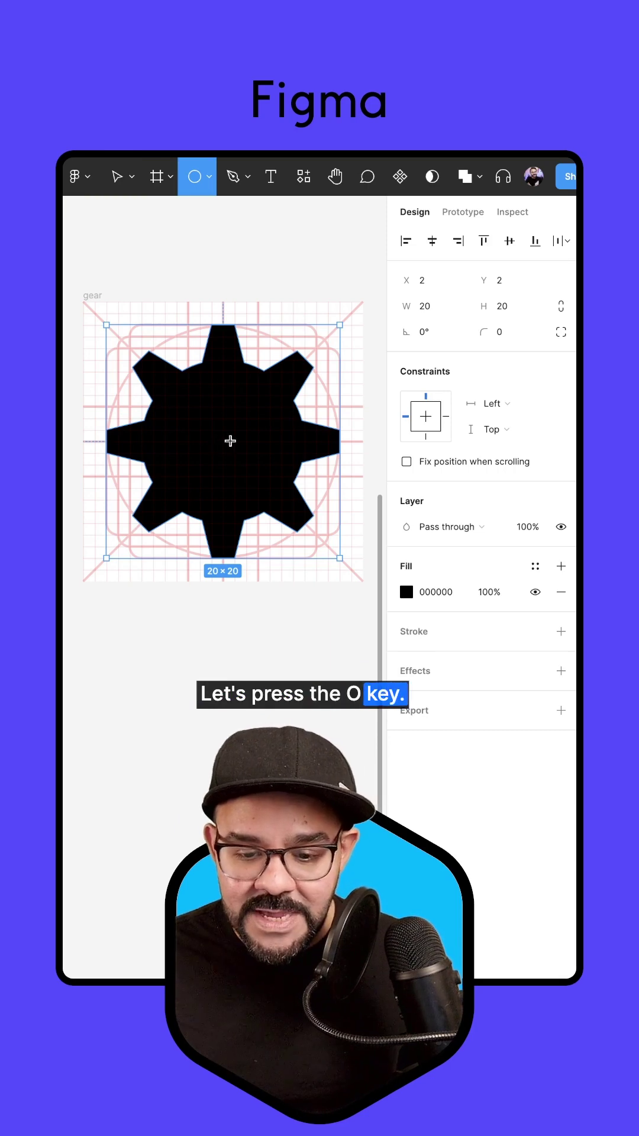
{"action": "mouse_move", "coordinate": [223, 441]}
{"action": "left_mouse_down"}
{"action": "mouse_move", "coordinate": [257, 473]}
{"action": "mouse_move", "coordinate": [241, 460]}
{"action": "mouse_move", "coordinate": [242, 468]}
{"action": "left_mouse_up"}
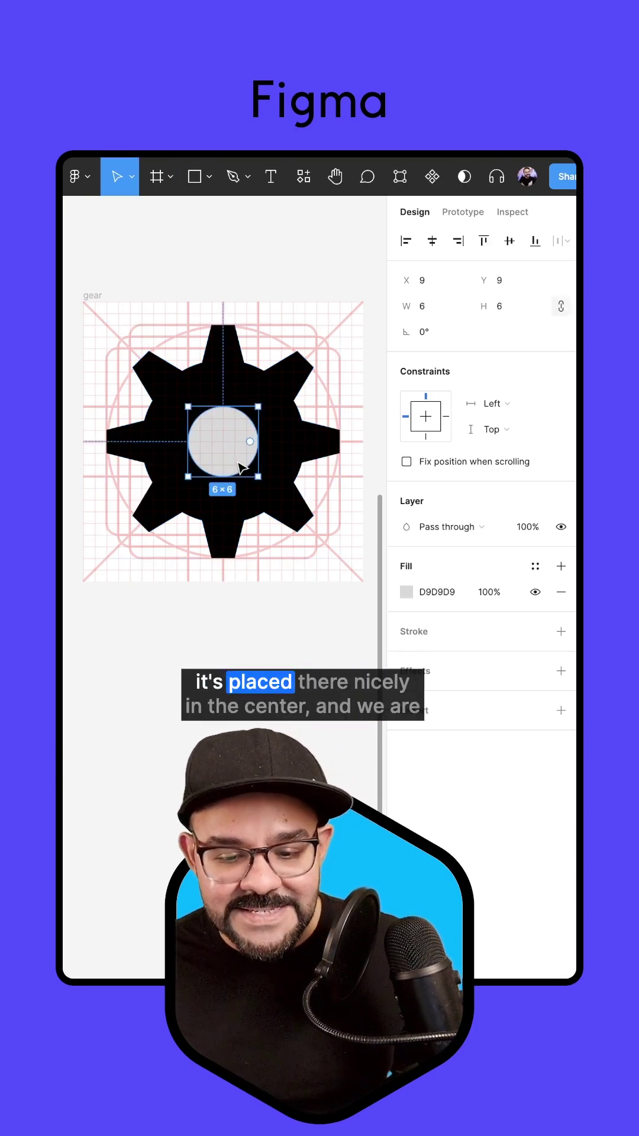
{"action": "left_click", "coordinate": [302, 441], "text": "shift"}
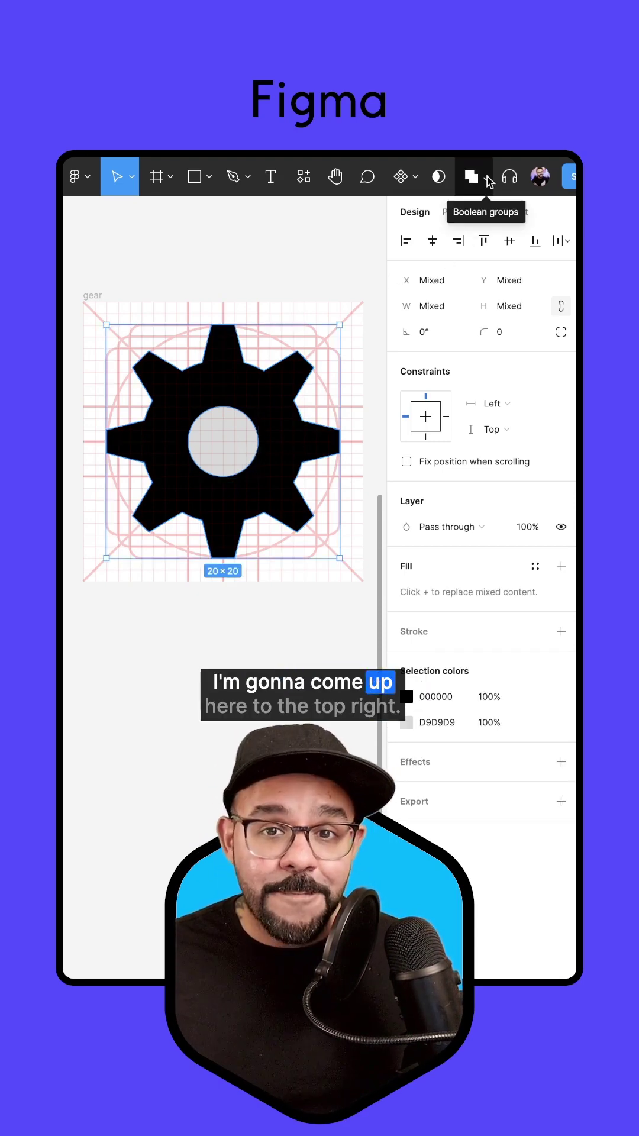
{"action": "left_click", "coordinate": [486, 179]}
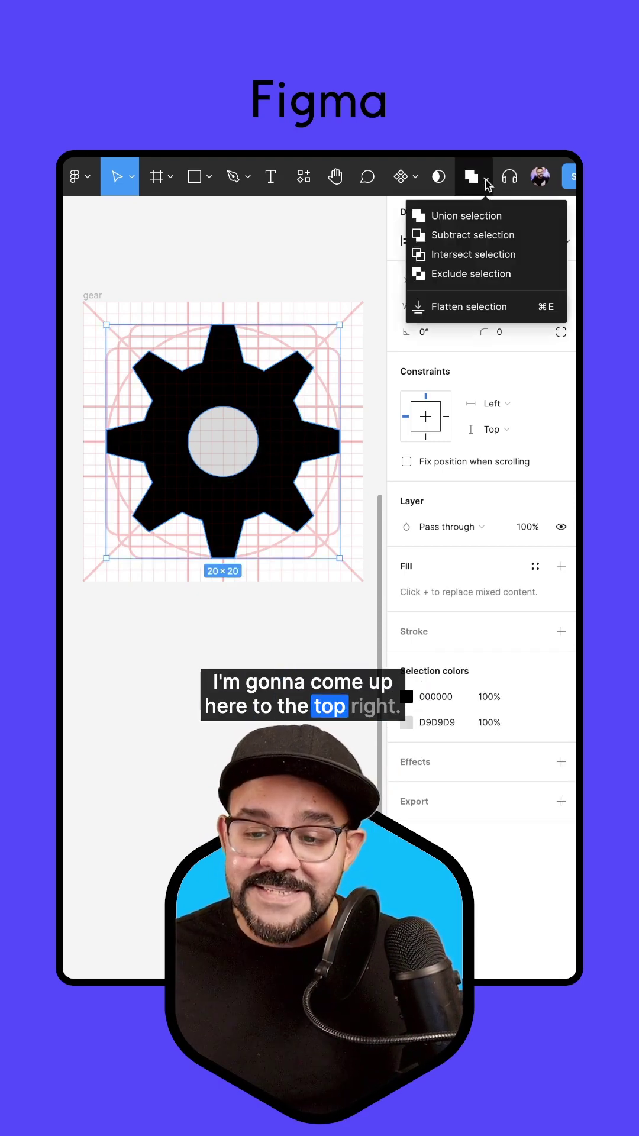
{"action": "left_click", "coordinate": [471, 237]}
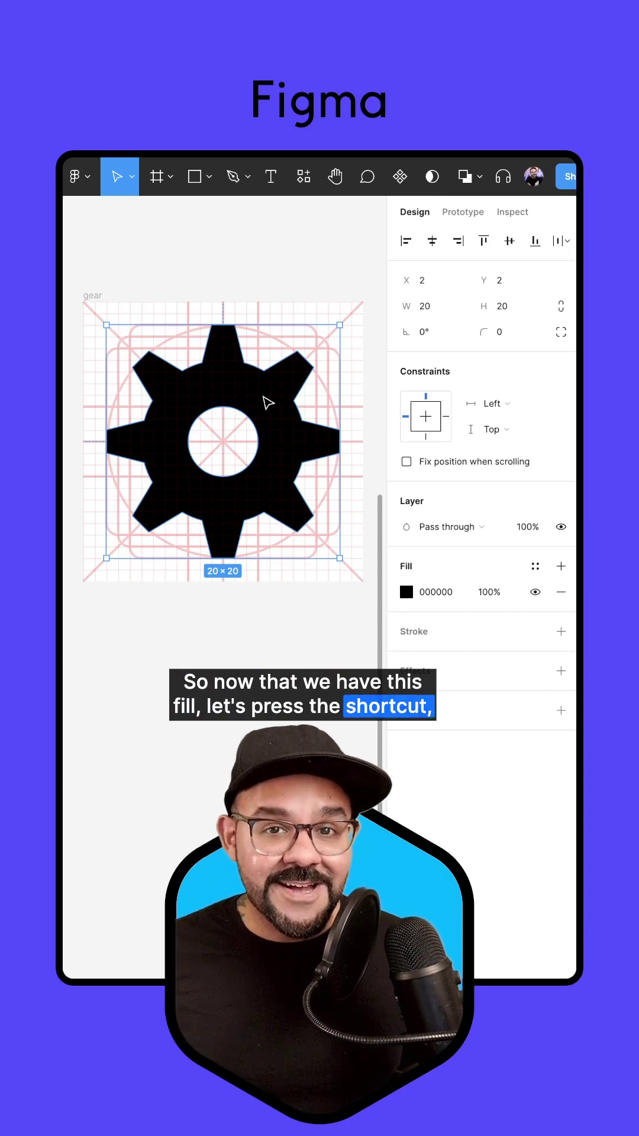
Step: Swap the gear's fill for a 1 px black stroke positioned at Center
{"action": "key", "text": "shift+x"}
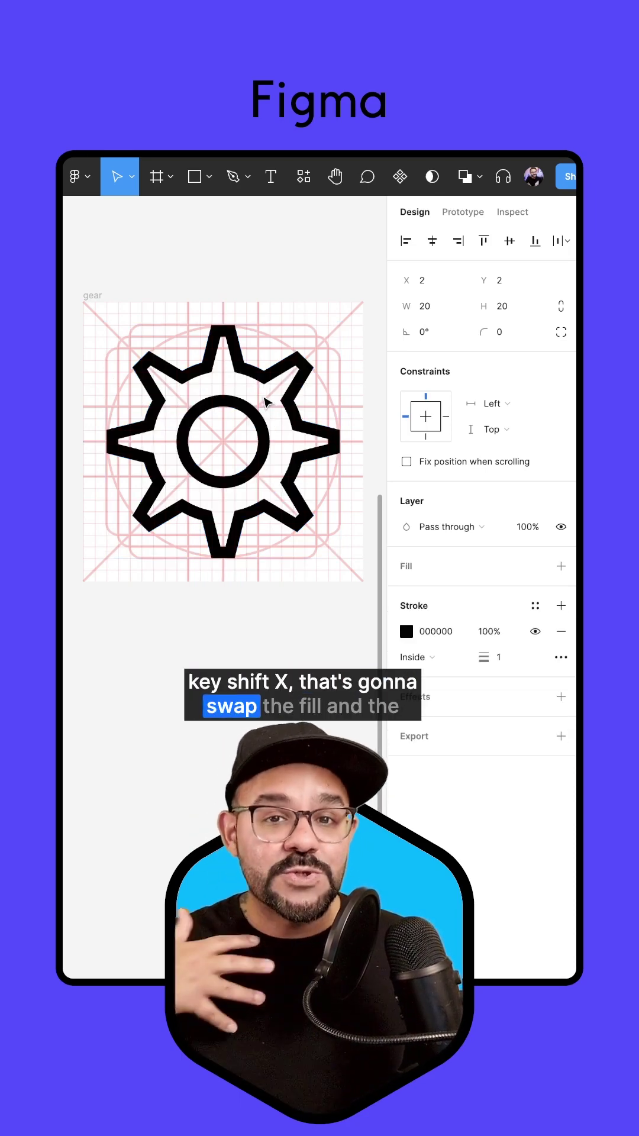
{"action": "left_click", "coordinate": [264, 402]}
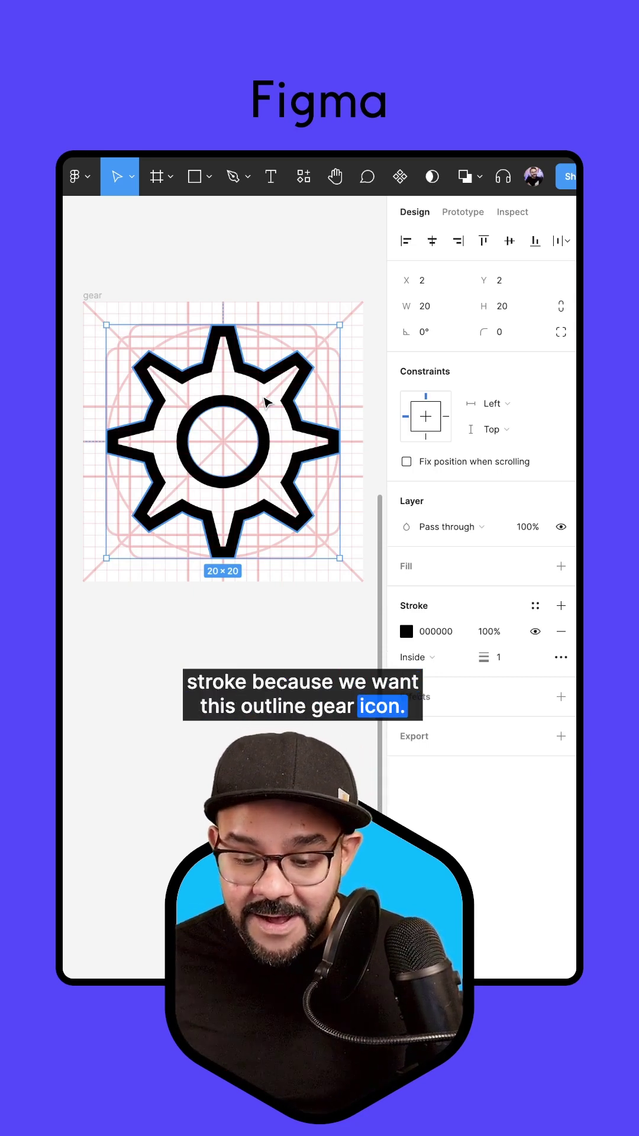
{"action": "left_click", "coordinate": [430, 657]}
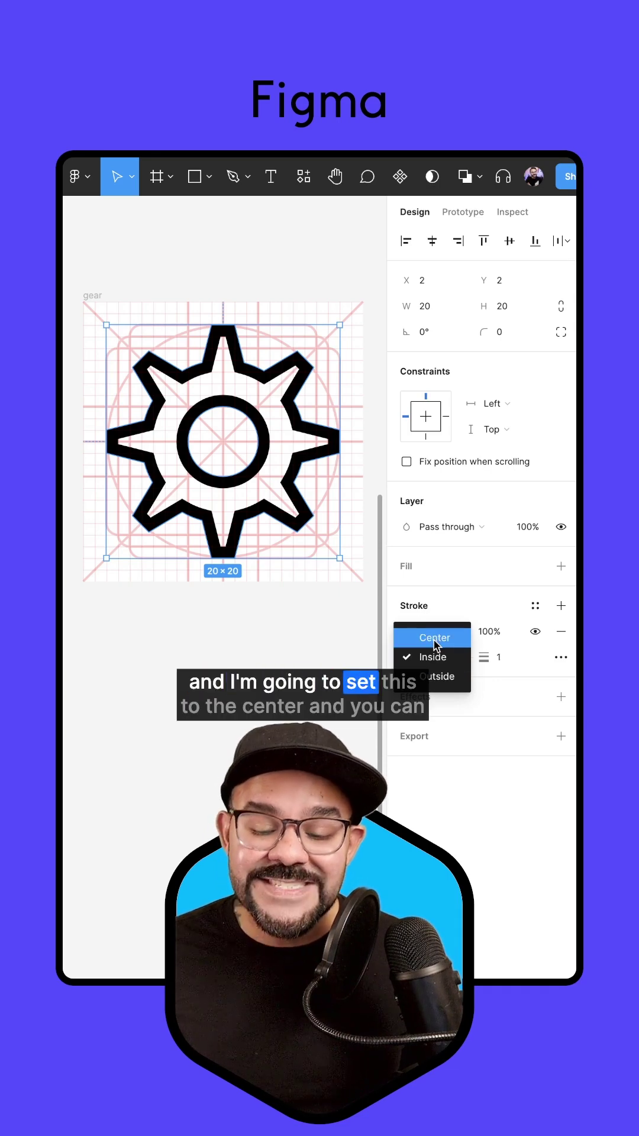
{"action": "left_click", "coordinate": [436, 639]}
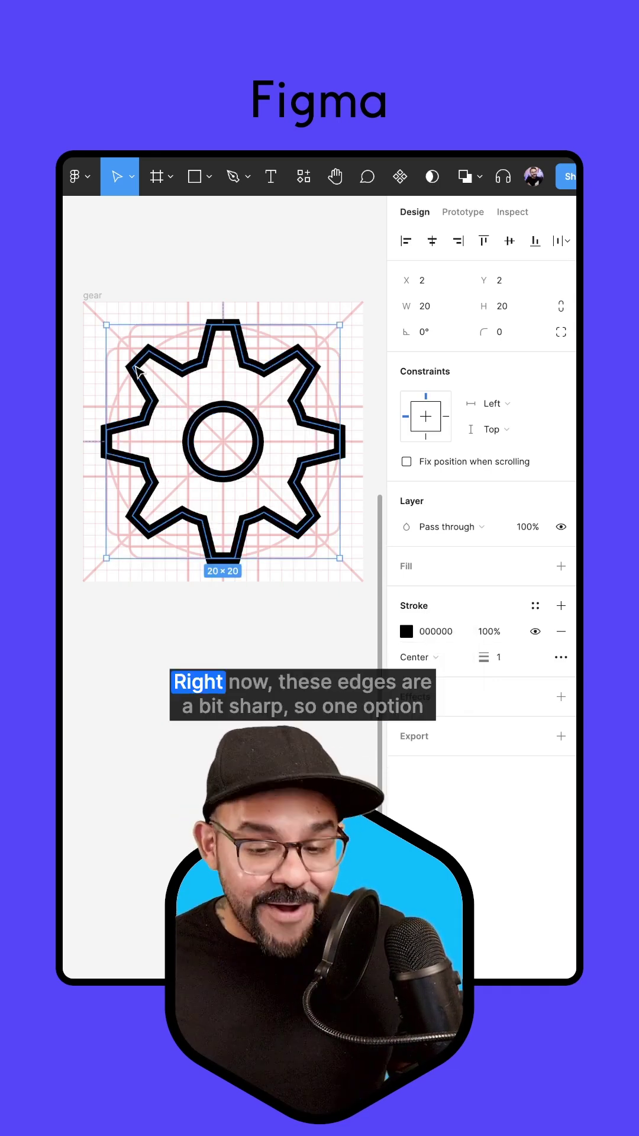
Step: Give the gear's centred stroke round joins in the advanced stroke settings
{"action": "left_click", "coordinate": [563, 659]}
{"action": "mouse_move", "coordinate": [294, 657]}
{"action": "left_mouse_down"}
{"action": "mouse_move", "coordinate": [379, 454]}
{"action": "mouse_move", "coordinate": [432, 244]}
{"action": "left_mouse_up"}
{"action": "left_click", "coordinate": [513, 357]}
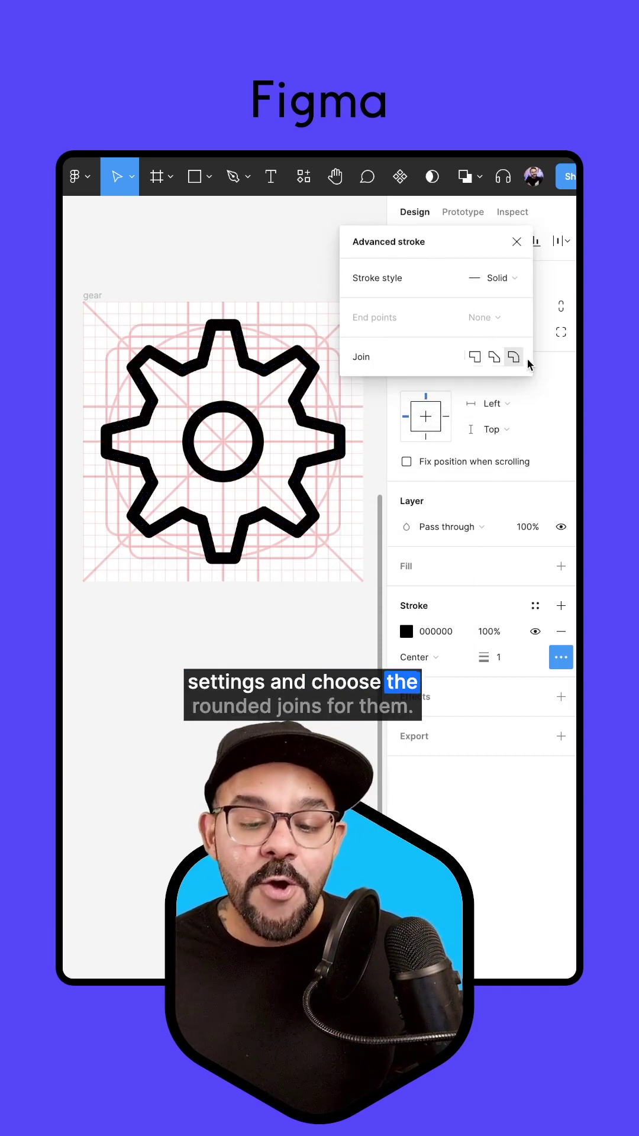
{"action": "left_click", "coordinate": [441, 658]}
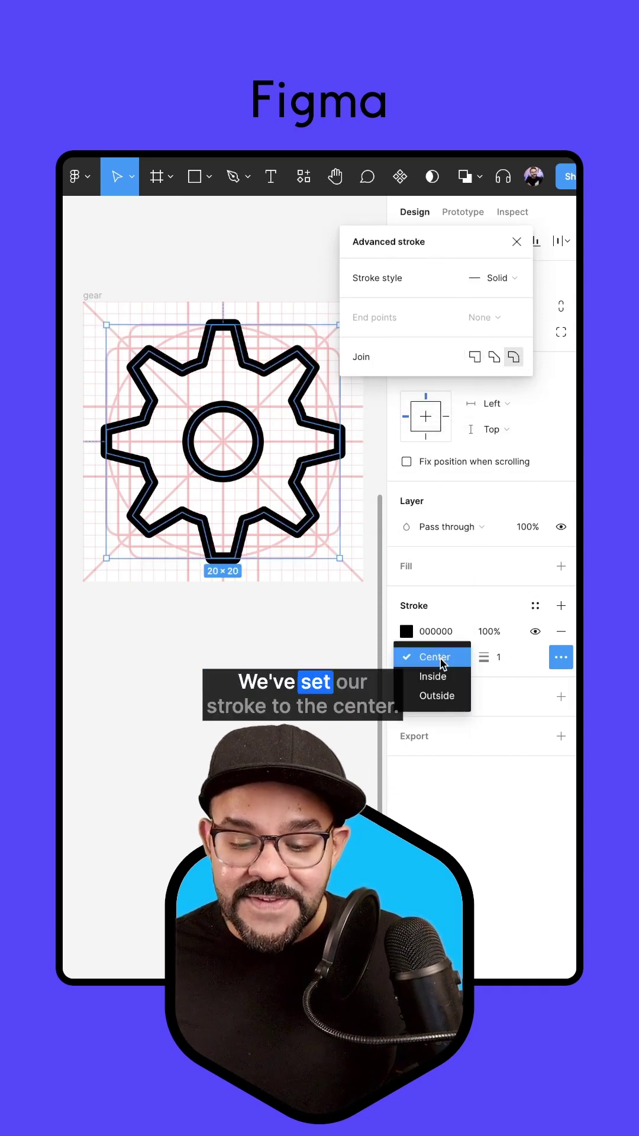
{"action": "left_click", "coordinate": [444, 663]}
{"action": "left_click", "coordinate": [515, 240]}
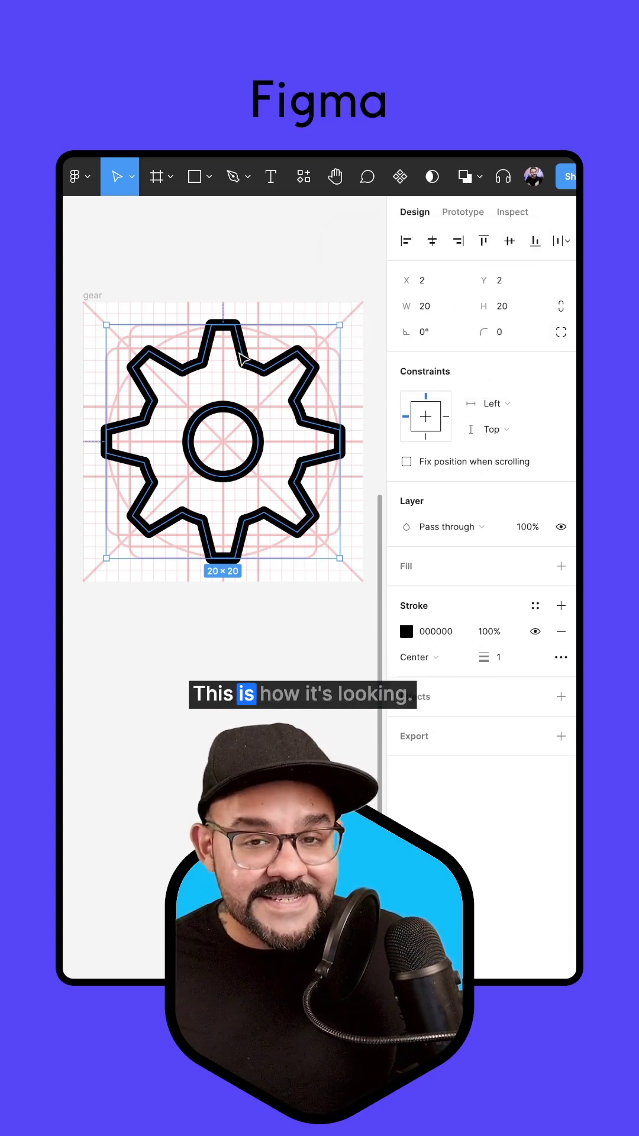
Step: Lower the top tooth's two tip points by 0.5 px in vector edit mode
{"action": "scroll", "coordinate": [243, 355], "scroll_direction": "up", "scroll_amount": 3}
{"action": "scroll", "coordinate": [195, 332], "scroll_direction": "up", "scroll_amount": 3}
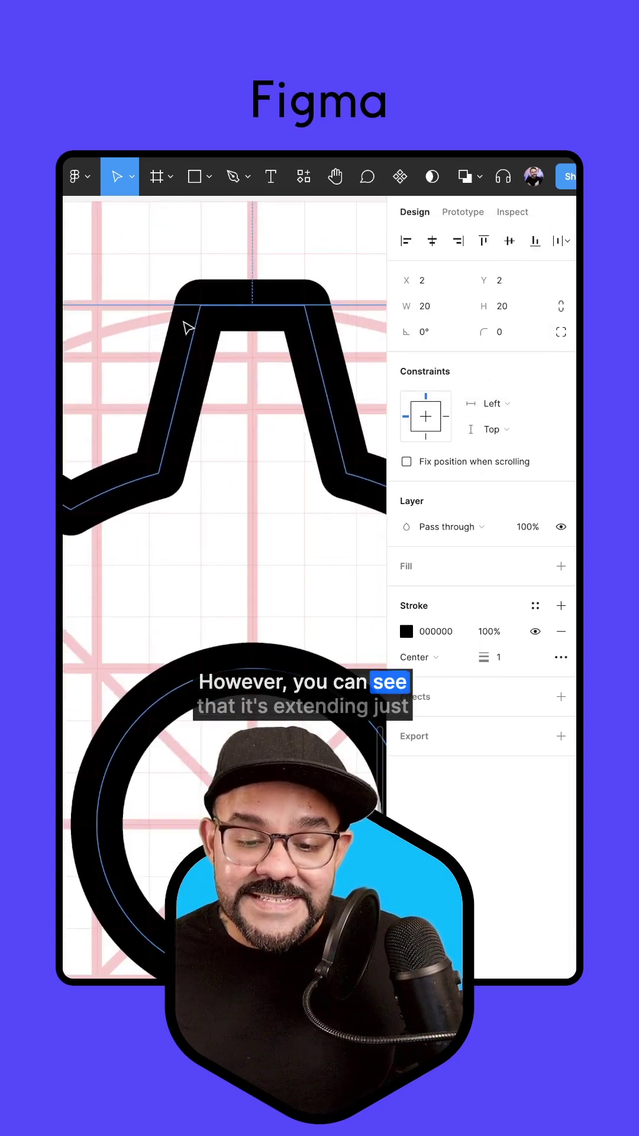
{"action": "scroll", "coordinate": [259, 304], "scroll_direction": "down", "scroll_amount": 5}
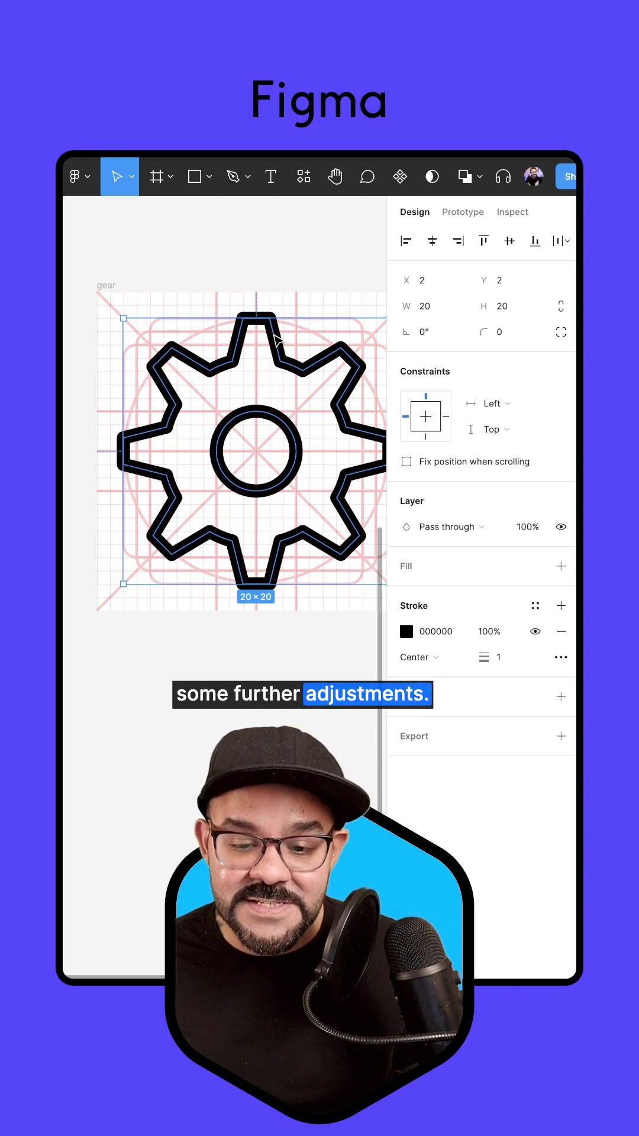
{"action": "double_click", "coordinate": [276, 339]}
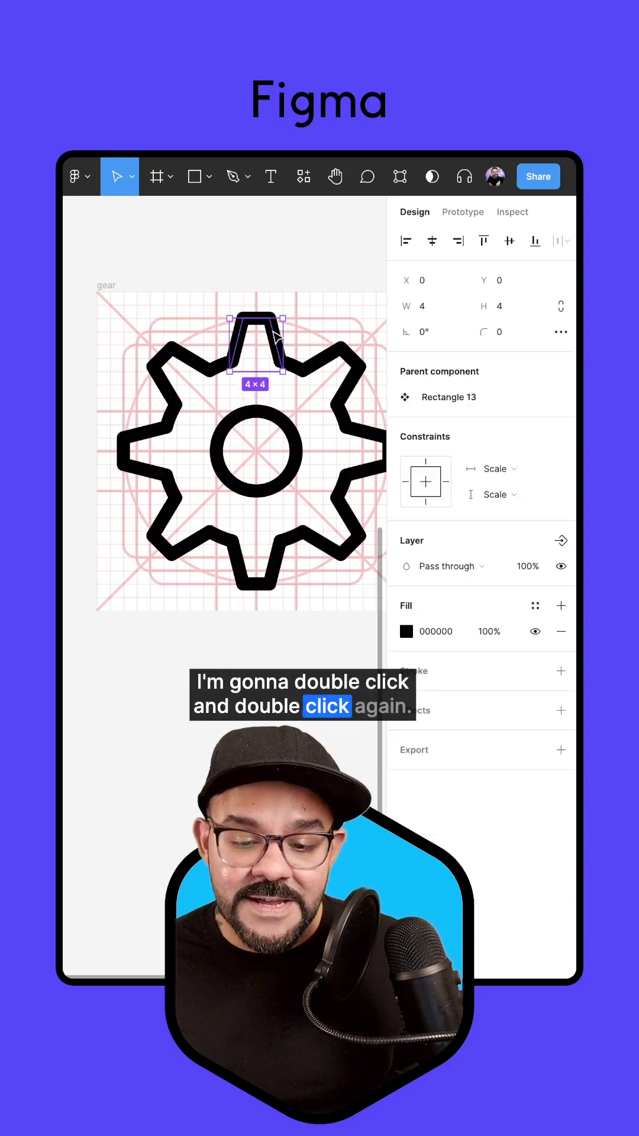
{"action": "double_click", "coordinate": [277, 337]}
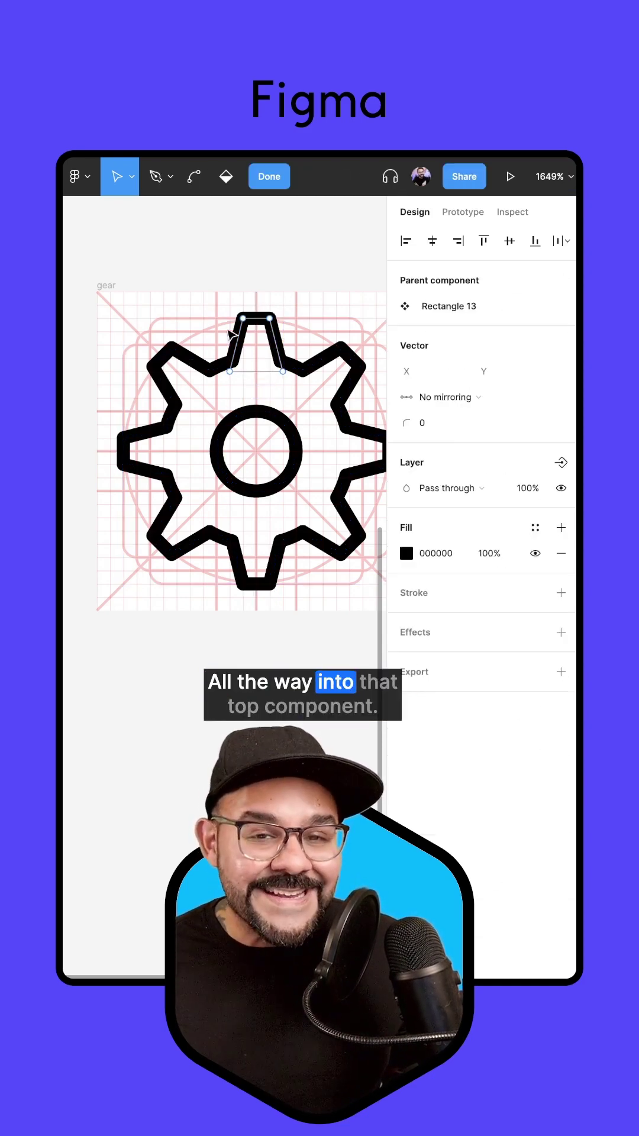
{"action": "left_click_drag", "start_coordinate": [223, 301], "coordinate": [303, 339]}
{"action": "key", "text": "Down"}
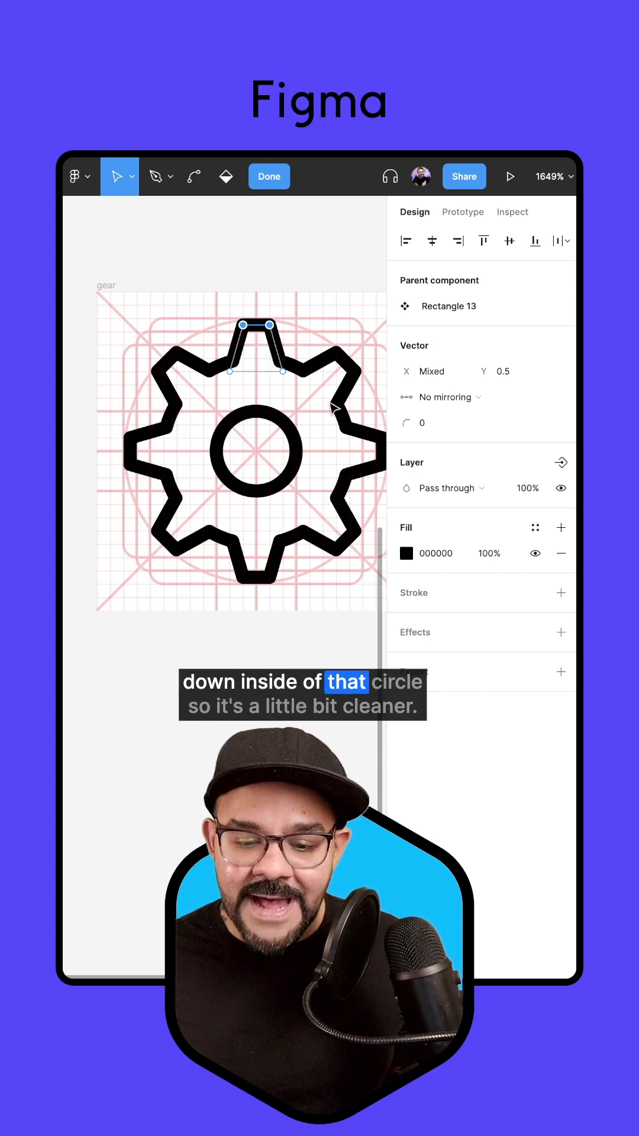
Step: Resize the centre hole circle to 5×5 and recentre it at 9.5, 9.5
{"action": "key", "text": "Escape"}
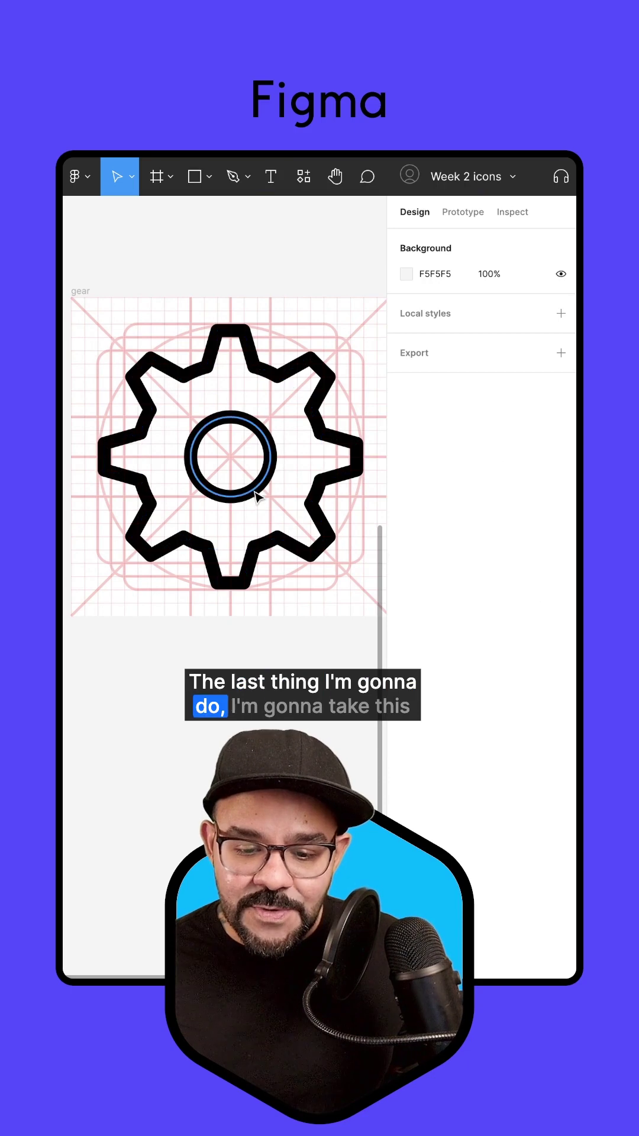
{"action": "left_click", "coordinate": [255, 496]}
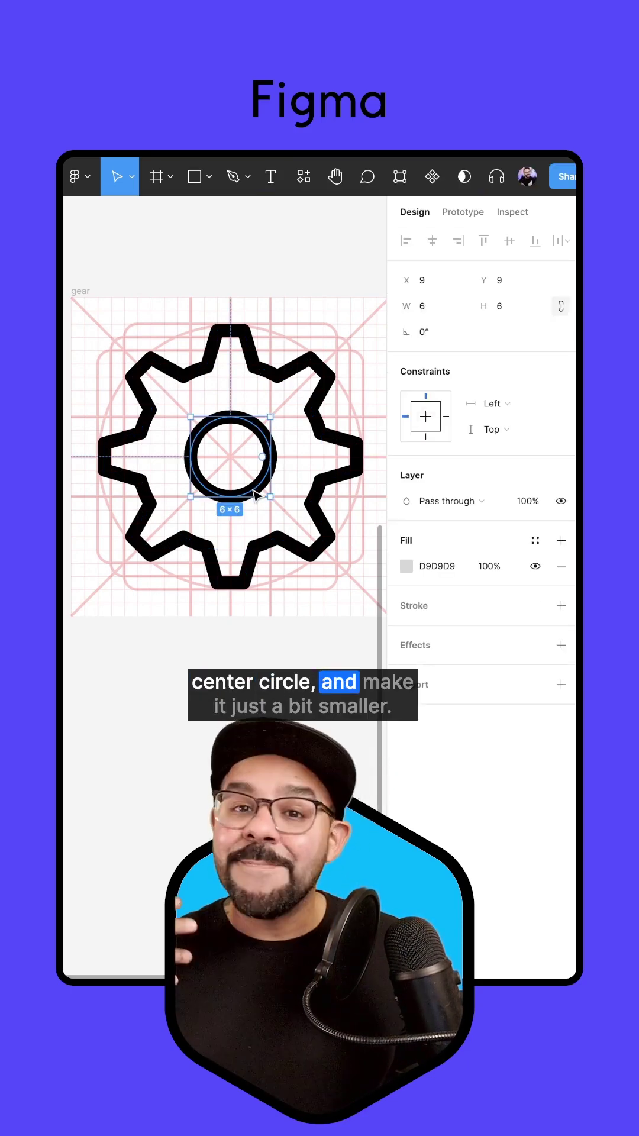
{"action": "left_click", "coordinate": [439, 308]}
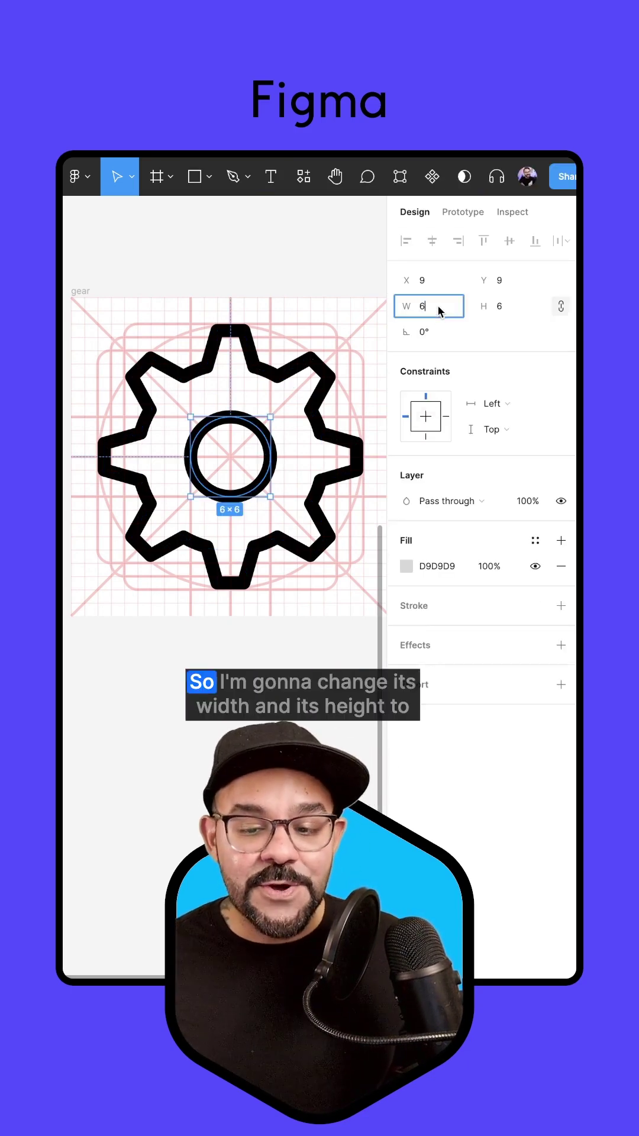
{"action": "type", "text": "5"}
{"action": "key", "text": "Return"}
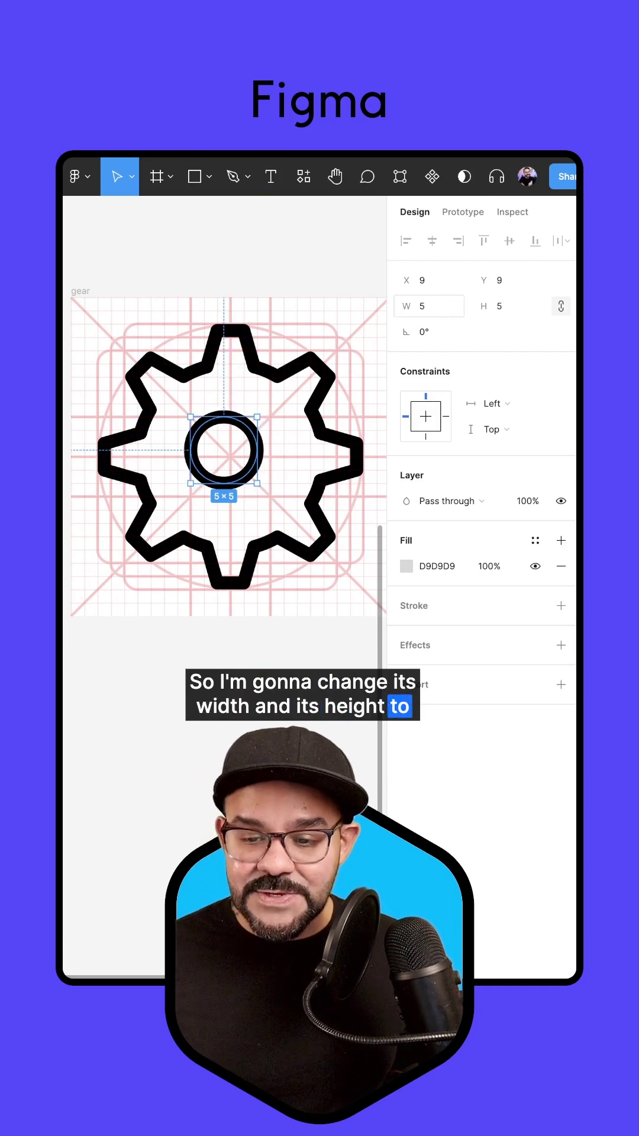
{"action": "left_click_drag", "start_coordinate": [235, 467], "coordinate": [230, 480]}
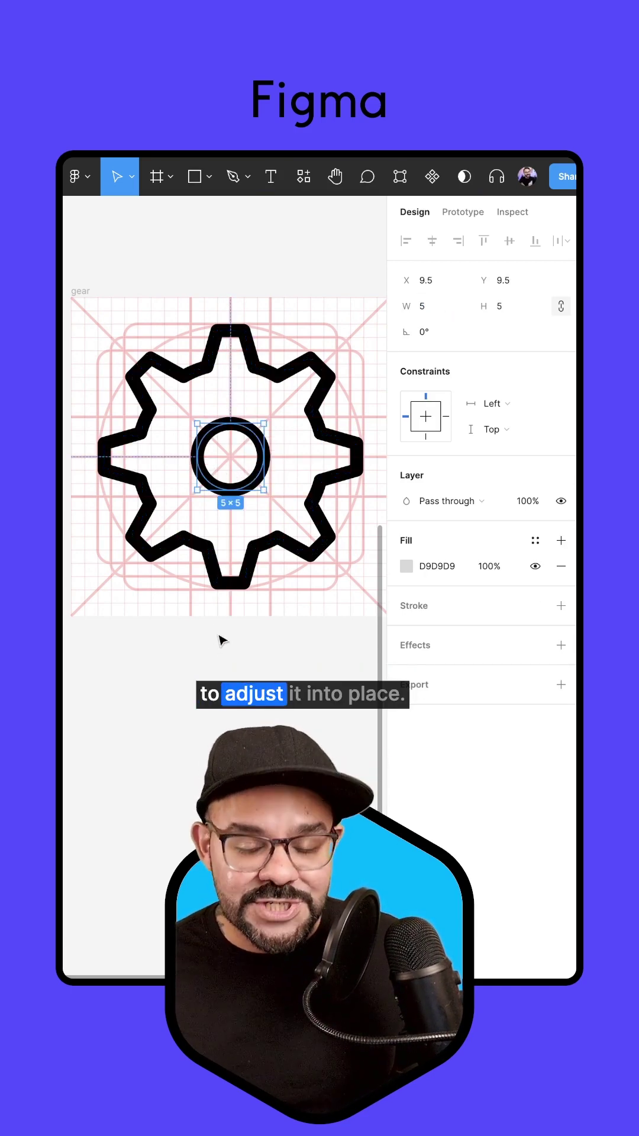
{"action": "left_click", "coordinate": [236, 704]}
{"action": "scroll", "coordinate": [236, 704], "scroll_direction": "down", "scroll_amount": 2}
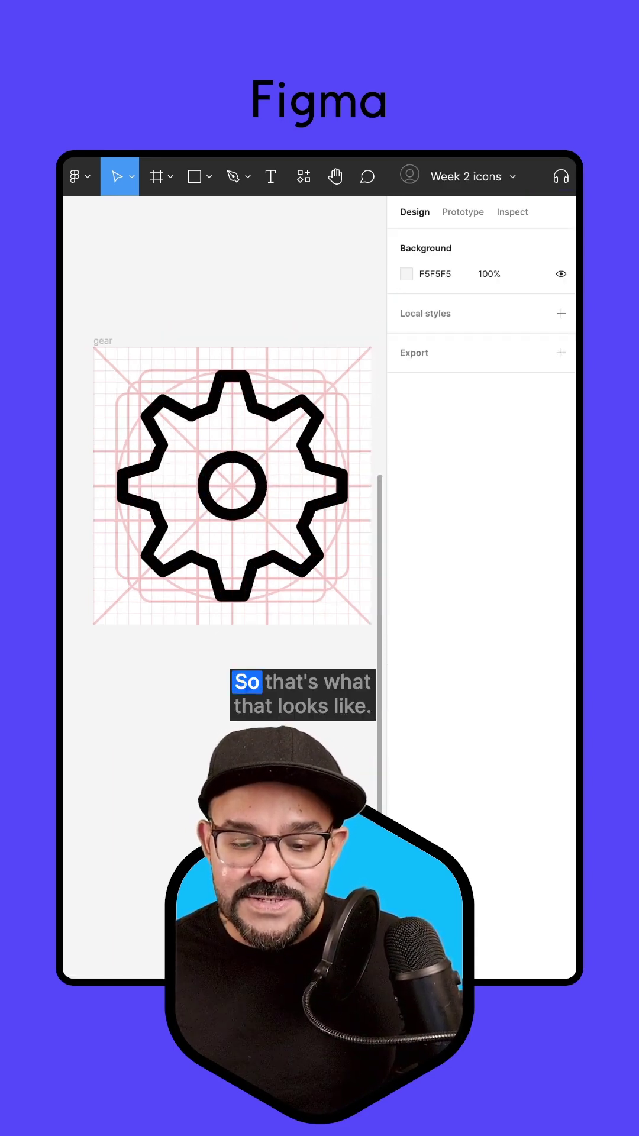
{"action": "scroll", "coordinate": [256, 609], "scroll_direction": "down", "scroll_amount": 3}
{"action": "scroll", "coordinate": [259, 605], "scroll_direction": "down", "scroll_amount": 1}
Step: Duplicate the gear frame directly below the original
{"action": "scroll", "coordinate": [253, 601], "scroll_direction": "down", "scroll_amount": 2}
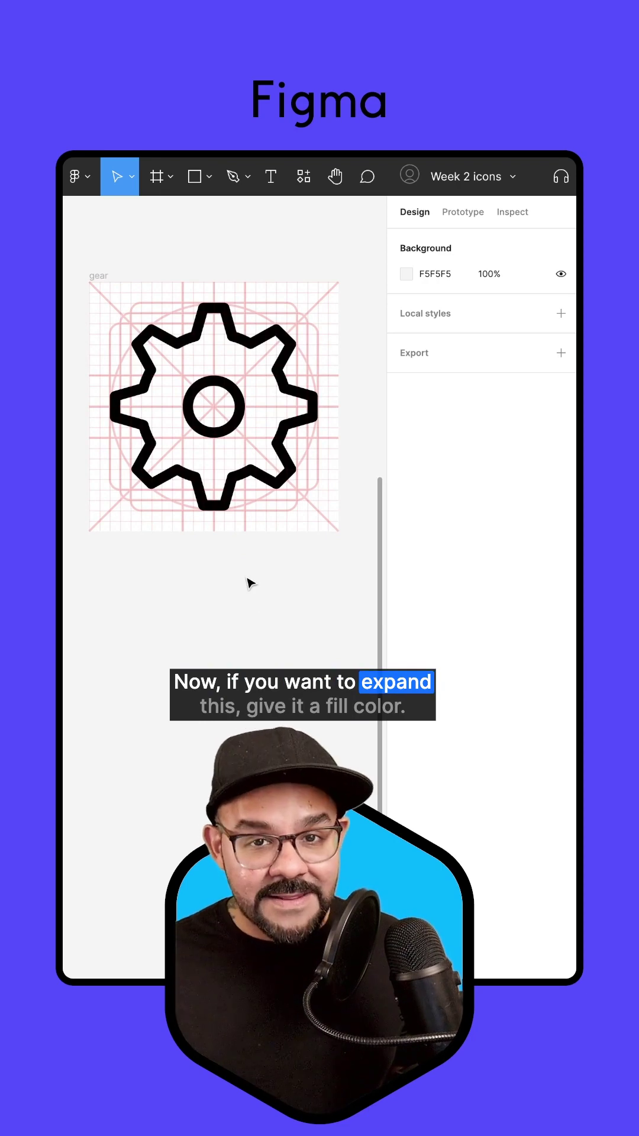
{"action": "left_click", "coordinate": [102, 275]}
{"action": "left_click_drag", "start_coordinate": [102, 275], "coordinate": [102, 555]}
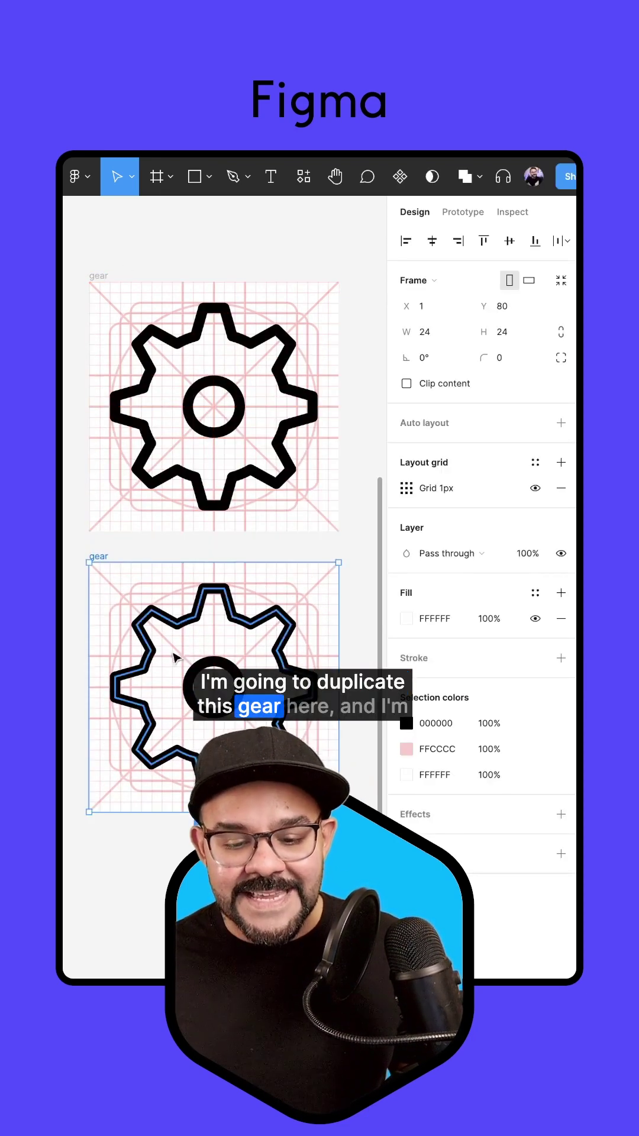
{"action": "scroll", "coordinate": [183, 540], "scroll_direction": "down", "scroll_amount": 3}
Step: Rename the copy 'gear - expanded' and flatten its gear into one 19 × 19 vector
{"action": "double_click", "coordinate": [95, 434]}
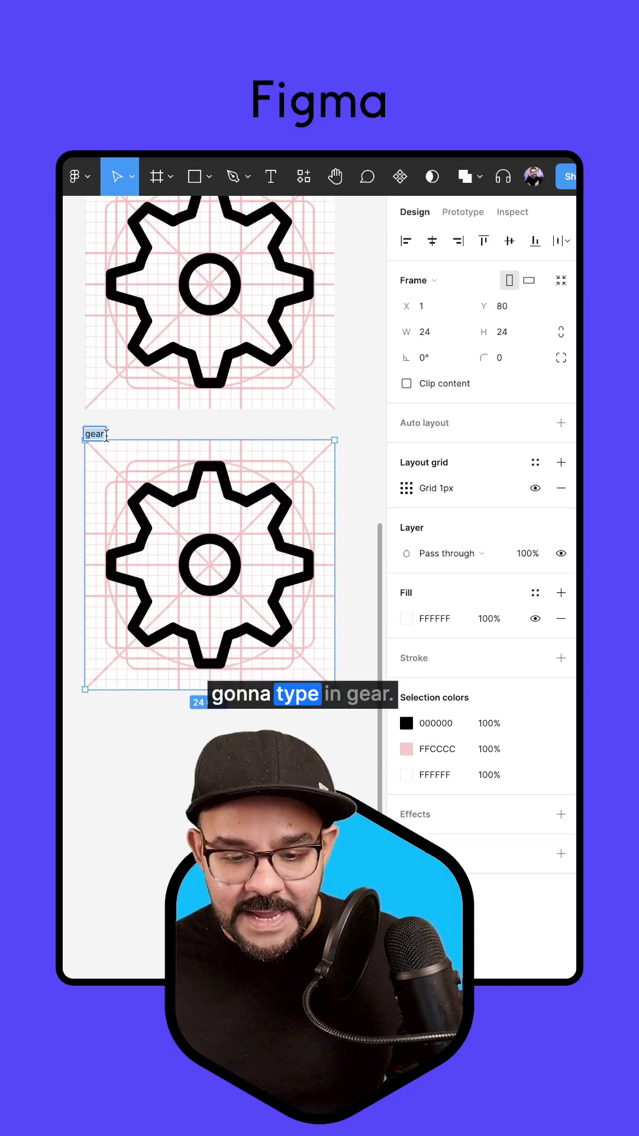
{"action": "type", "text": "gear - expanded"}
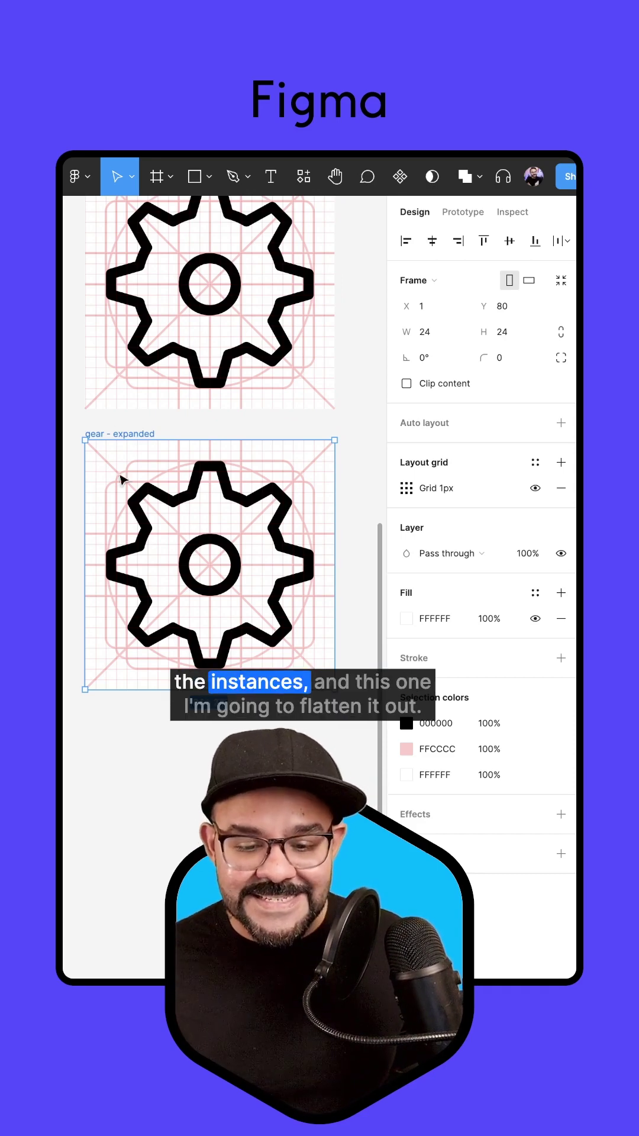
{"action": "left_click", "coordinate": [196, 497]}
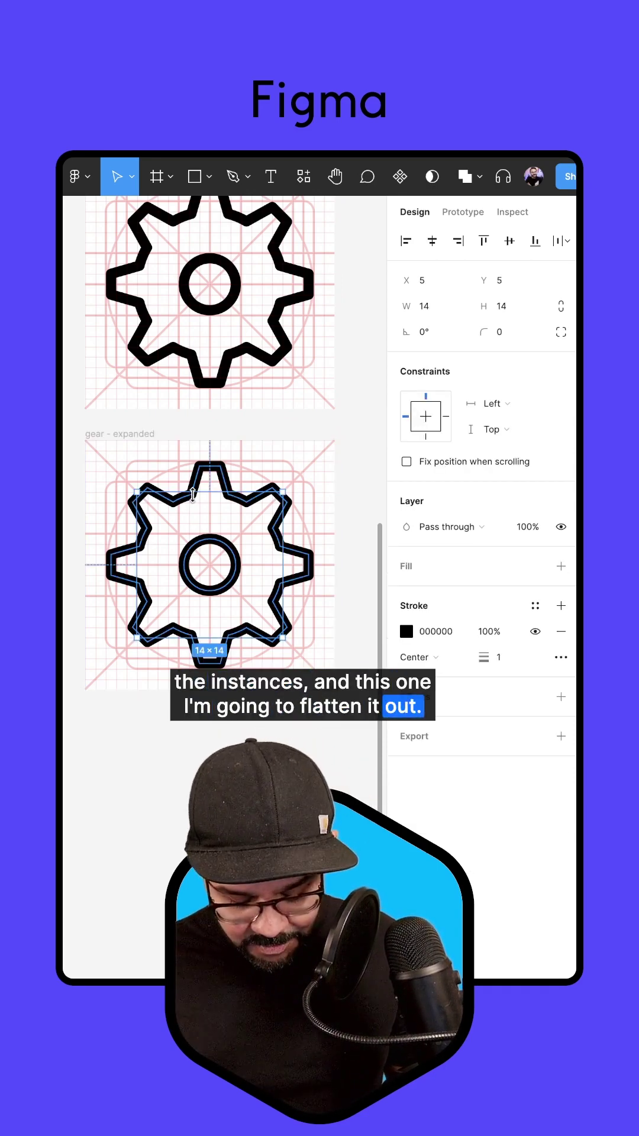
{"action": "key", "text": "super+e"}
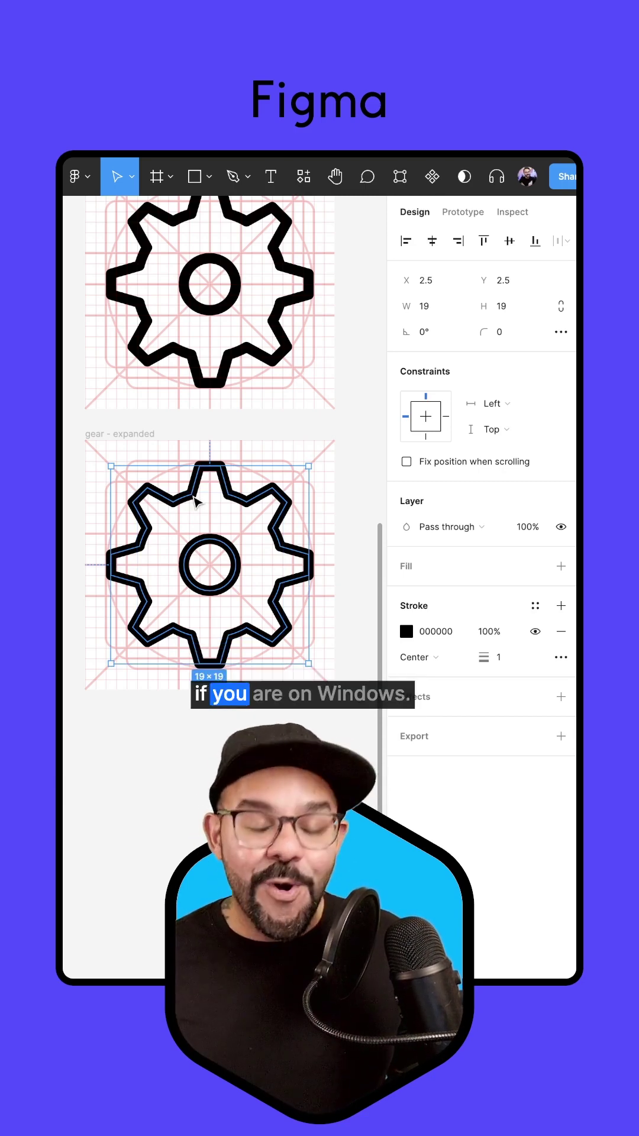
Step: Add a bright blue 2E81FF fill inside the flattened gear's black outline
{"action": "double_click", "coordinate": [195, 502]}
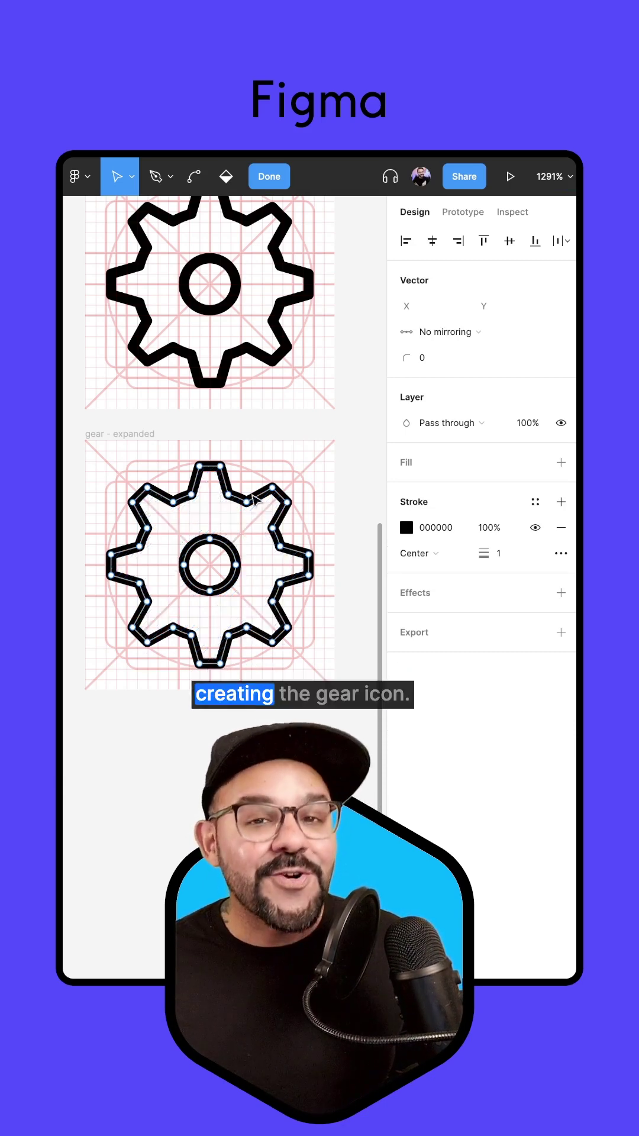
{"action": "left_click", "coordinate": [408, 465]}
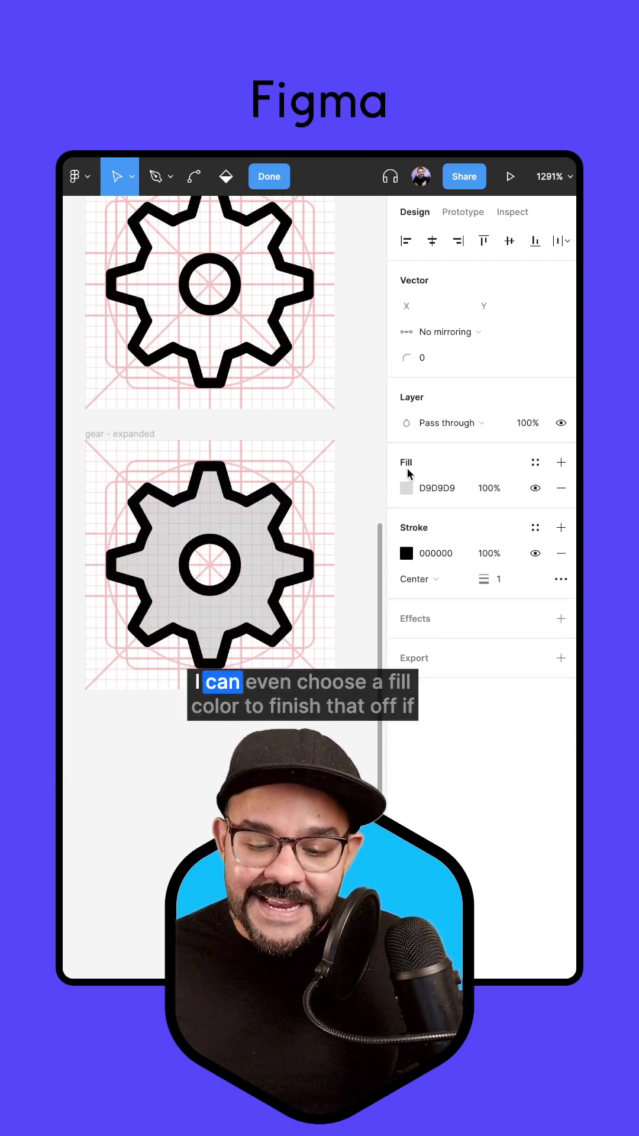
{"action": "left_click", "coordinate": [407, 489]}
{"action": "left_click", "coordinate": [321, 721]}
{"action": "left_click", "coordinate": [345, 540]}
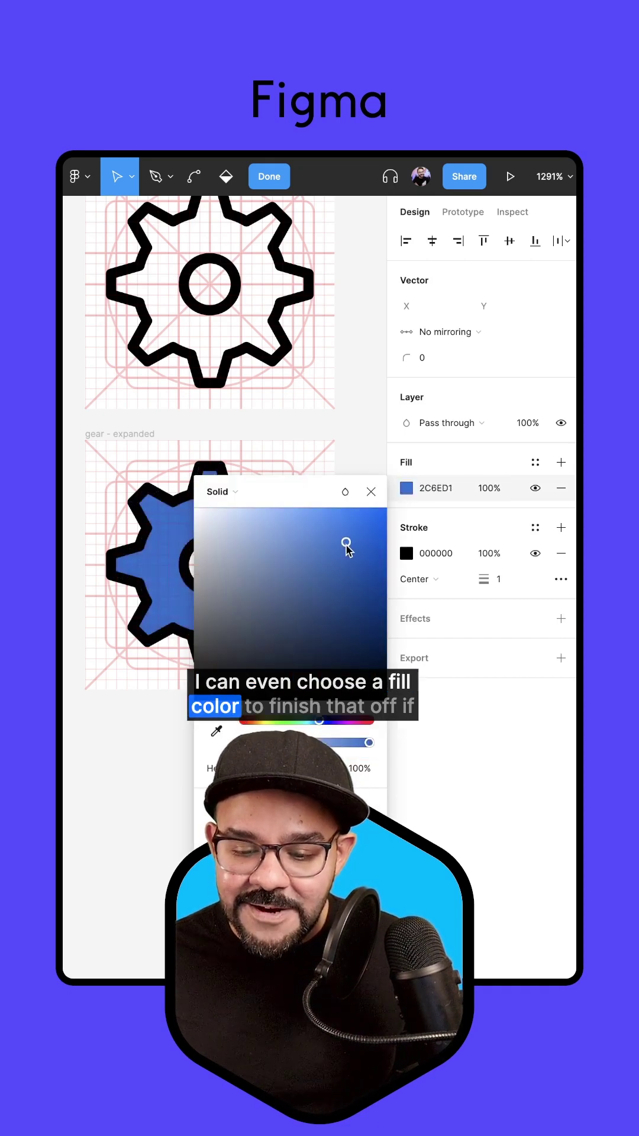
{"action": "left_click", "coordinate": [371, 492]}
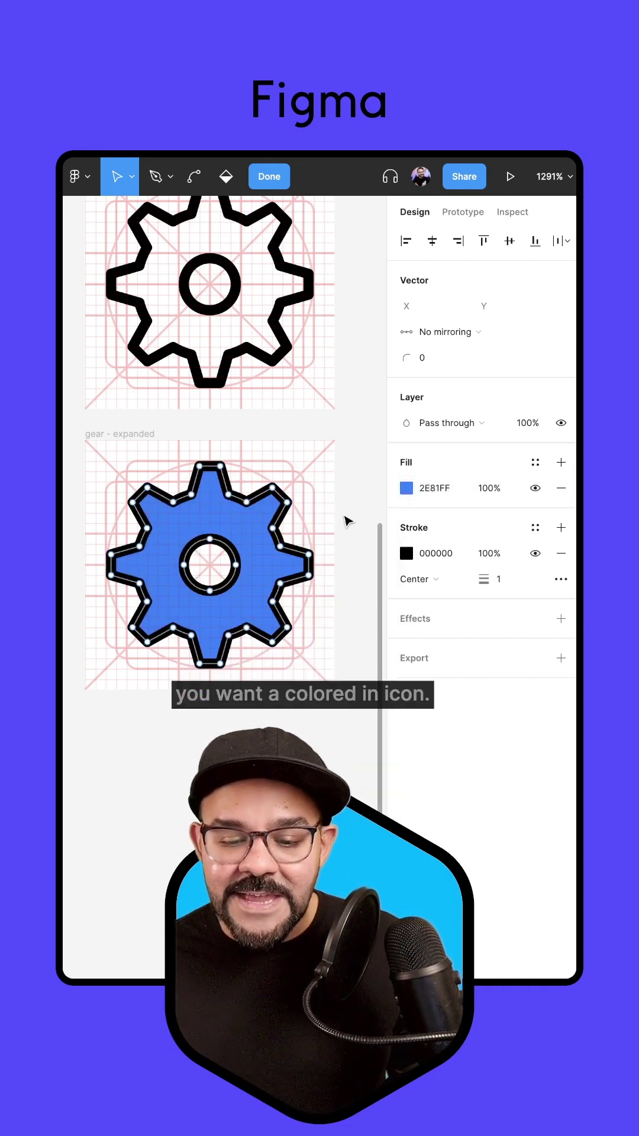
{"action": "key", "text": "Escape"}
{"action": "left_click", "coordinate": [348, 570]}
{"action": "scroll", "coordinate": [348, 570], "scroll_direction": "down", "scroll_amount": 5}
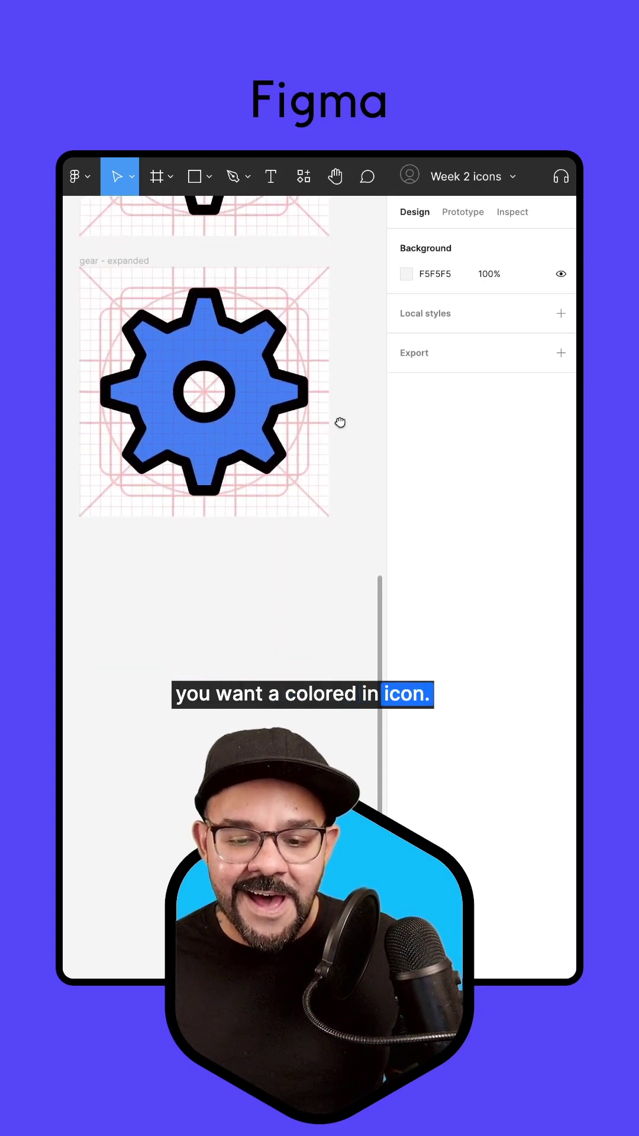